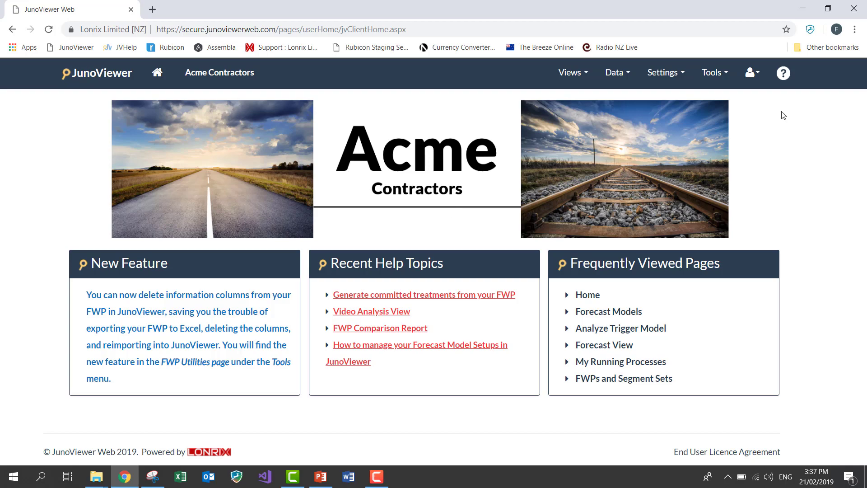
# - Open the Join Parameters settings page for Acme Contractors
pyautogui.click(660, 75)
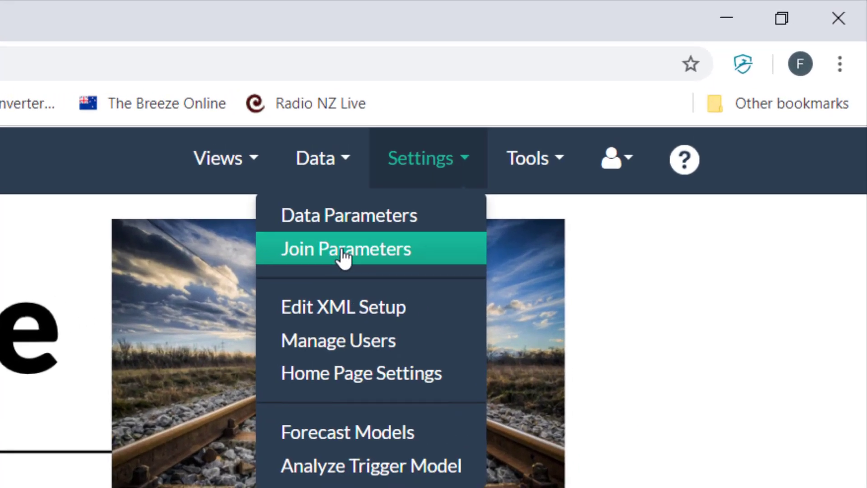
pyautogui.click(343, 252)
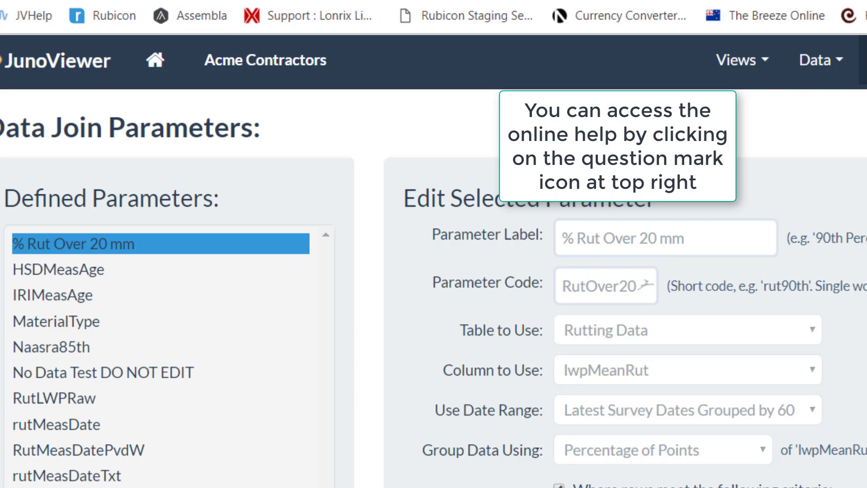
# - Open the JunoViewer Help site in a new browser tab and search it for "add new table"
pyautogui.hotkey('ctrl', 't')
pyautogui.click(7, 20)
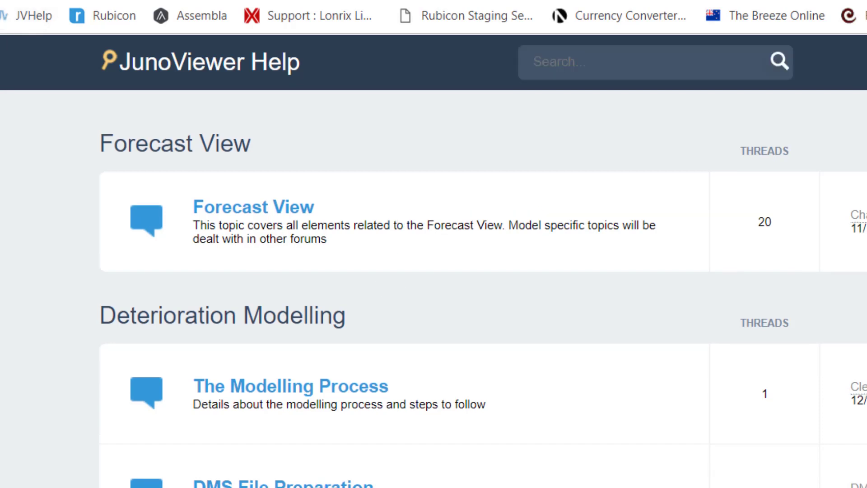
pyautogui.click(674, 66)
pyautogui.write('add new table')
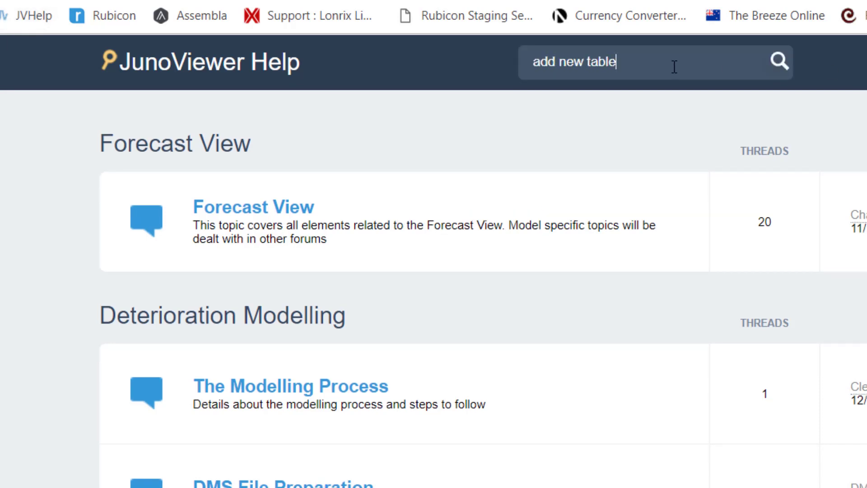
pyautogui.press('Return')
# - Open the help topic "Using The Add Table Page In JunoViewer Web" and read through its explanation of column mappings
pyautogui.scroll(-10, 674, 67)
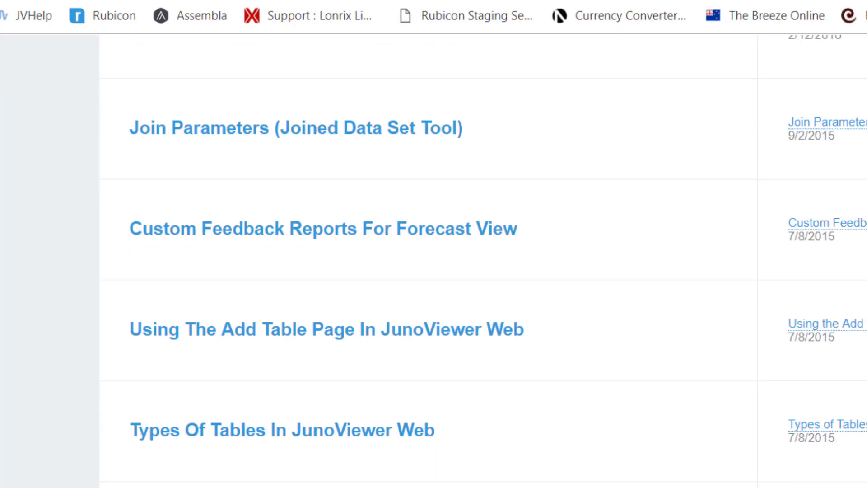
pyautogui.scroll(-2, 271, 329)
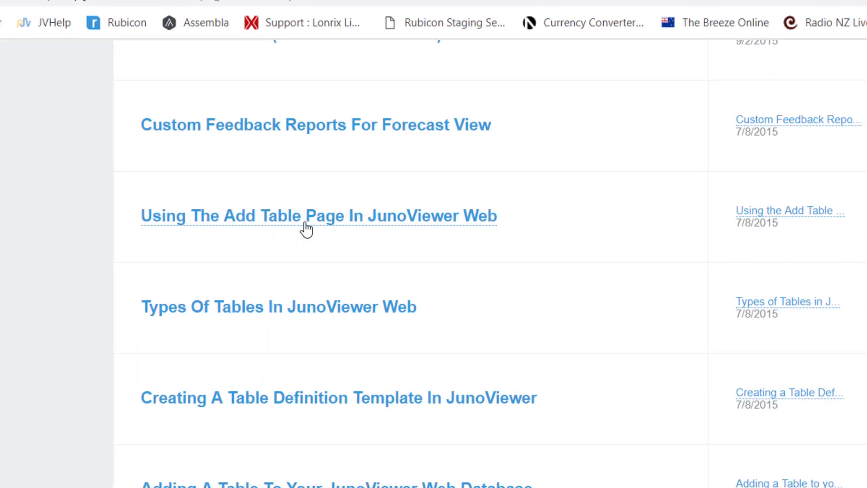
pyautogui.click(307, 228)
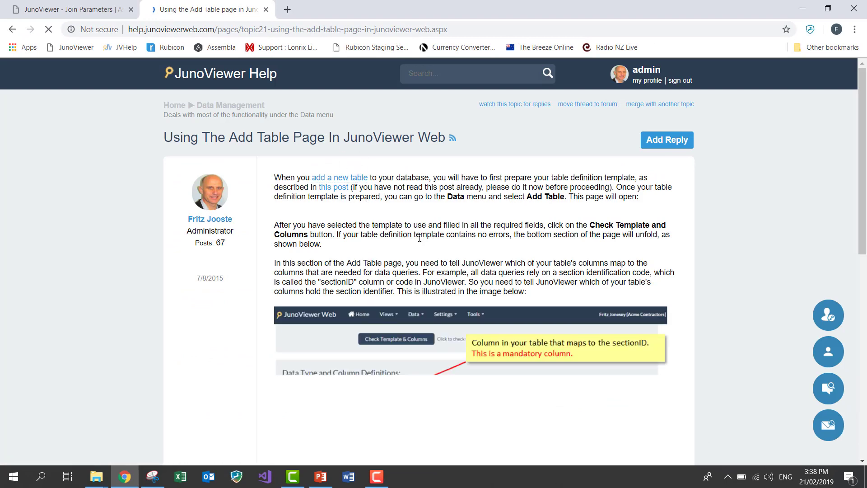
pyautogui.scroll(-2, 406, 202)
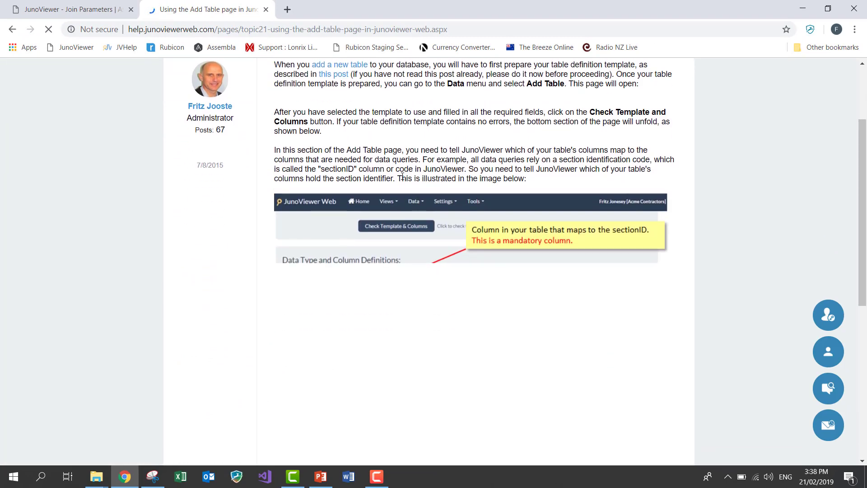
pyautogui.scroll(-2, 402, 182)
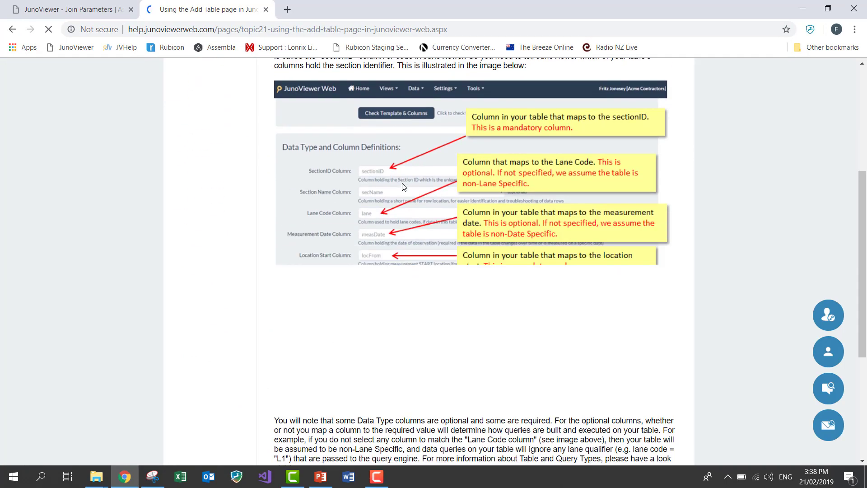
pyautogui.scroll(-2, 404, 190)
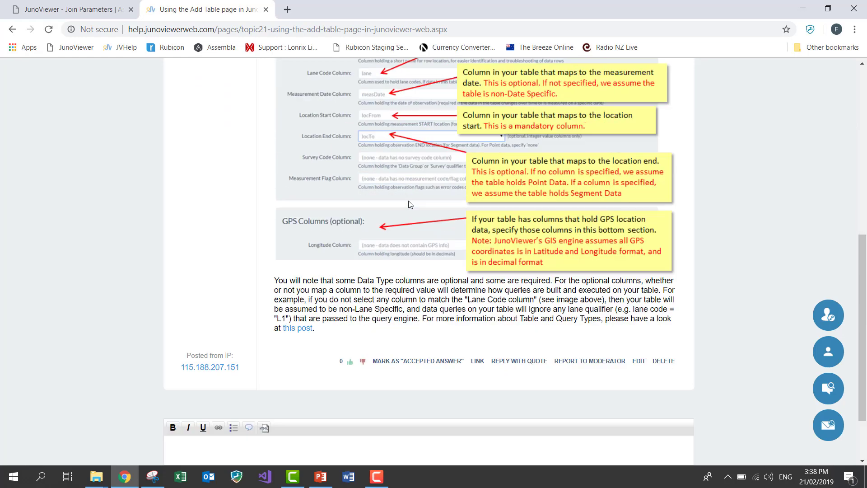
pyautogui.scroll(6, 409, 200)
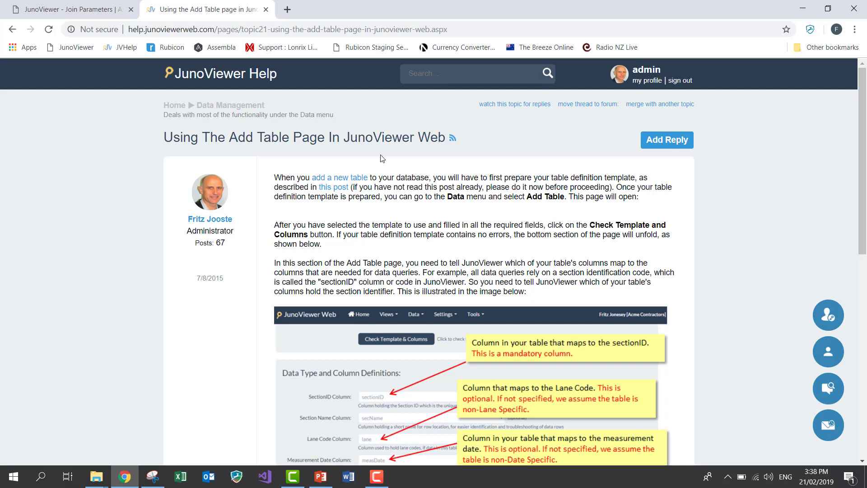
# - Return to the Join Parameters page and start a new join parameter with SurfAge as both its label and code
pyautogui.click(73, 9)
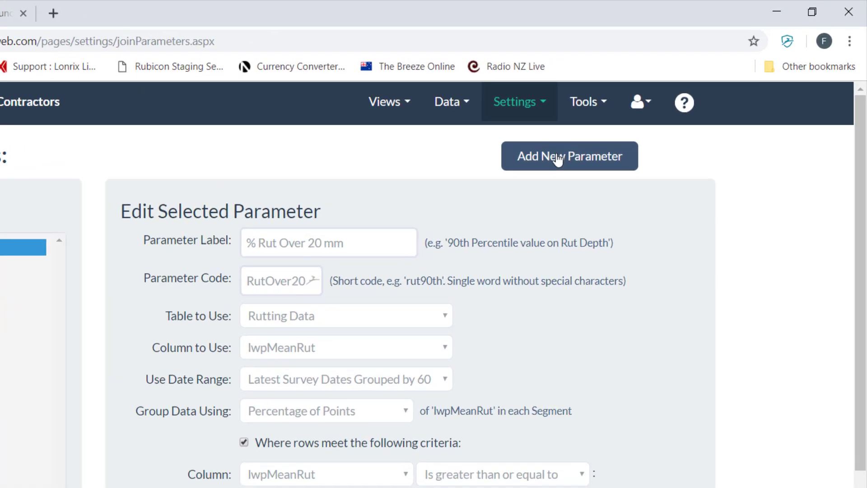
pyautogui.click(650, 114)
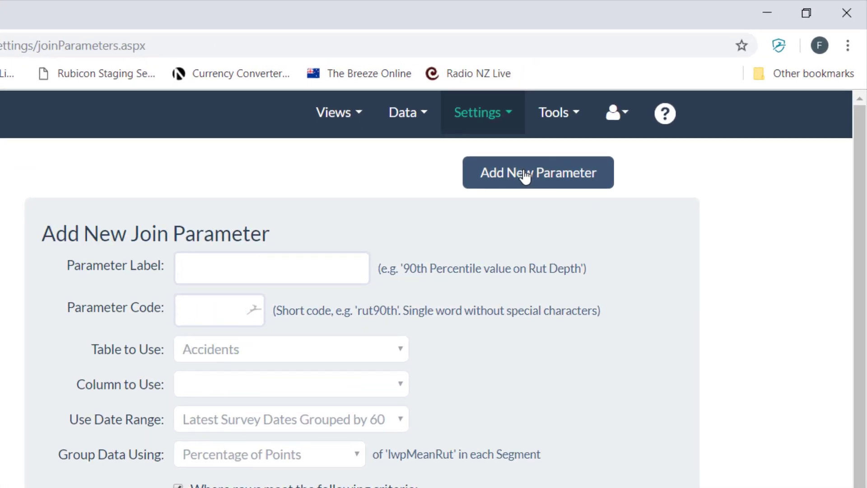
pyautogui.click(262, 268)
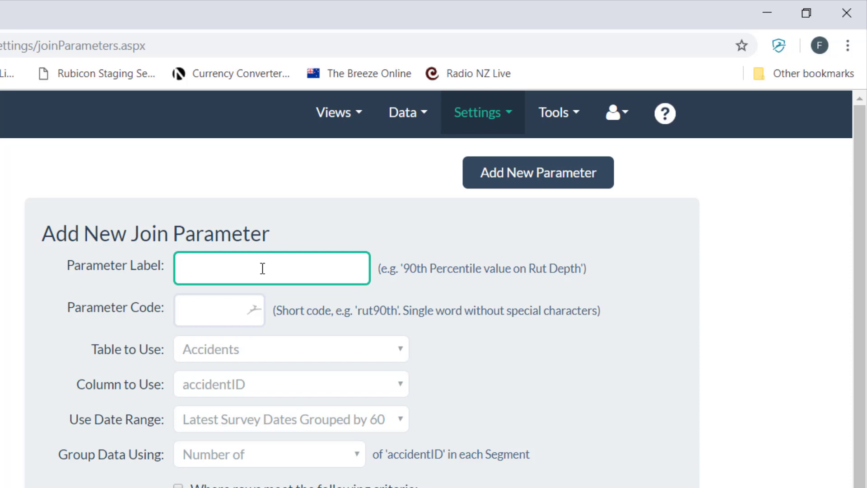
pyautogui.write('SurfAge')
pyautogui.click(203, 314)
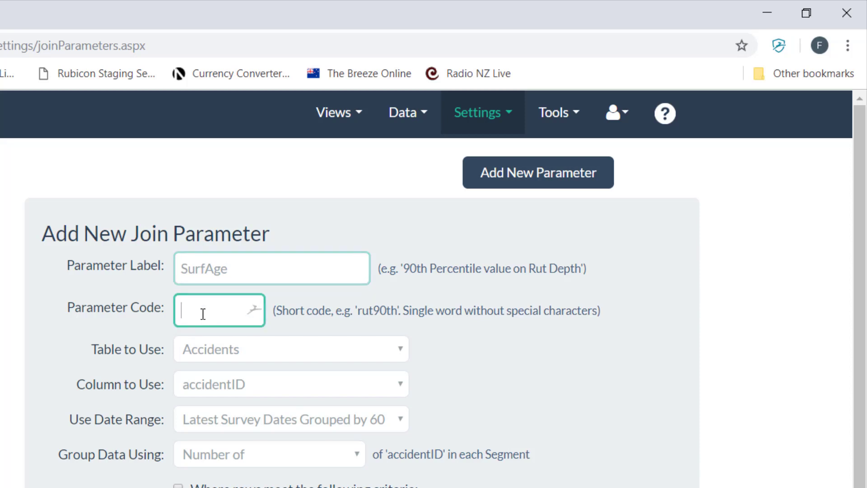
pyautogui.write('SurfAge')
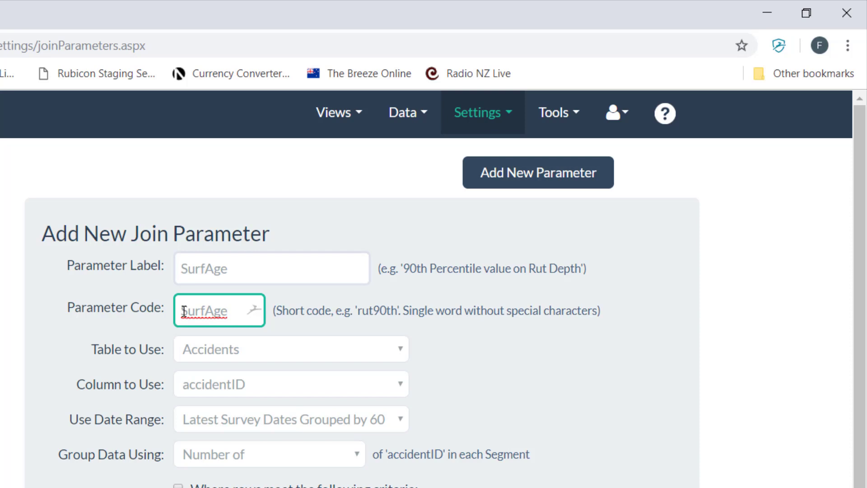
pyautogui.moveTo(183, 312); pyautogui.dragTo(235, 312)
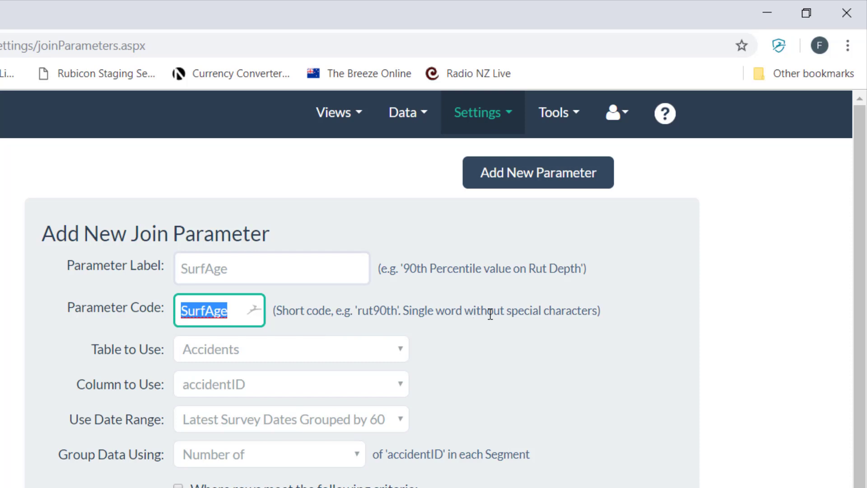
# - Base the parameter on the Surfacing Date column of the Surfacing Information table, grouped by Latest with > 50% Overlap
pyautogui.click(253, 356)
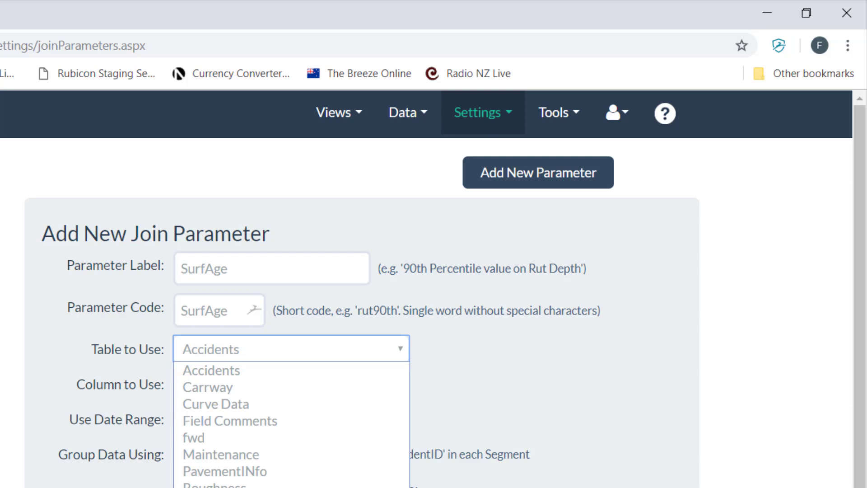
pyautogui.click(225, 485)
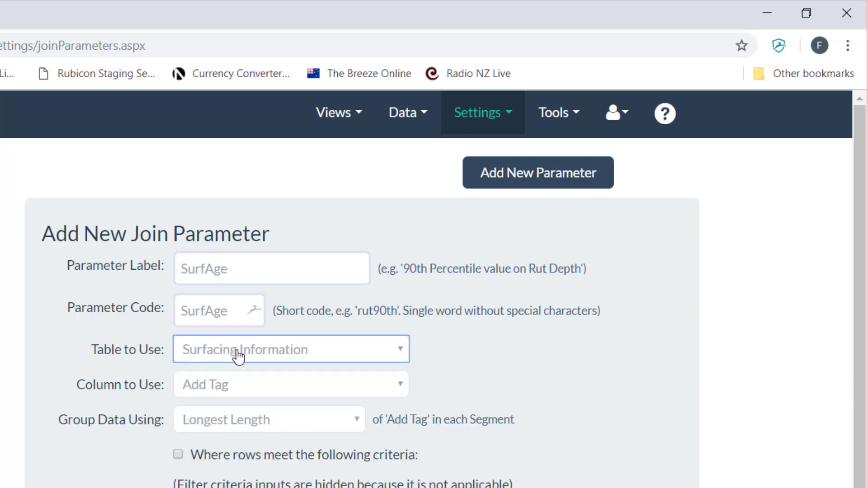
pyautogui.click(253, 391)
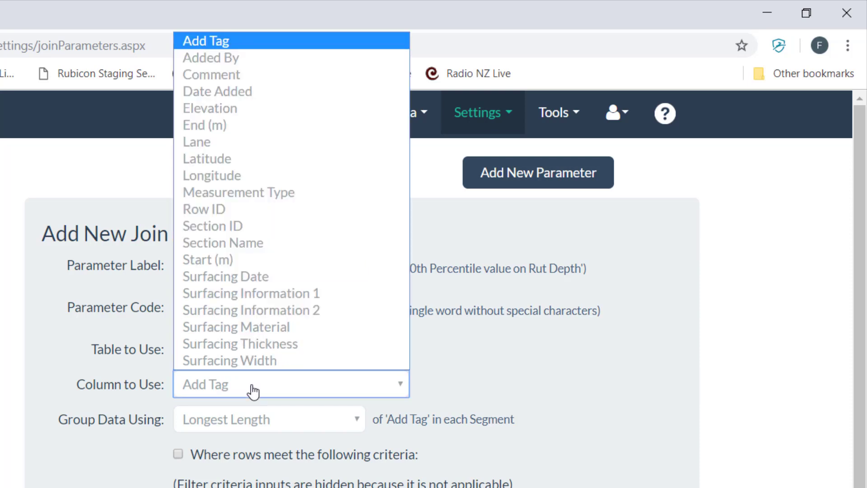
pyautogui.click(230, 275)
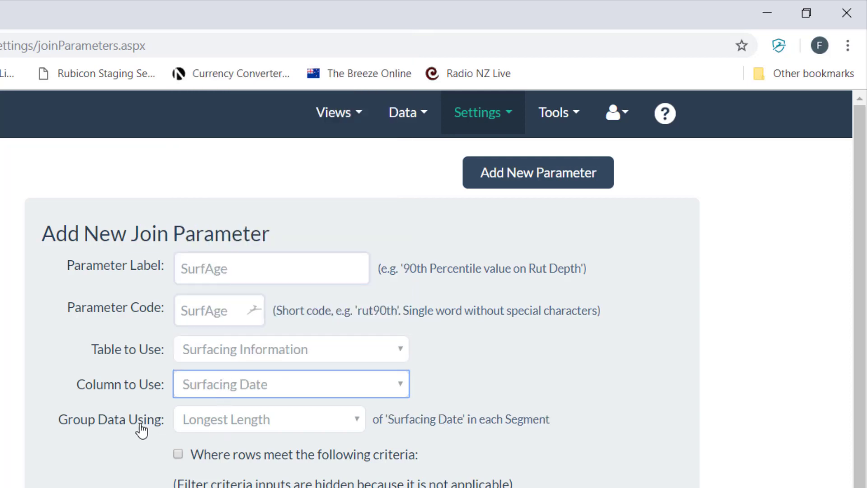
pyautogui.click(284, 421)
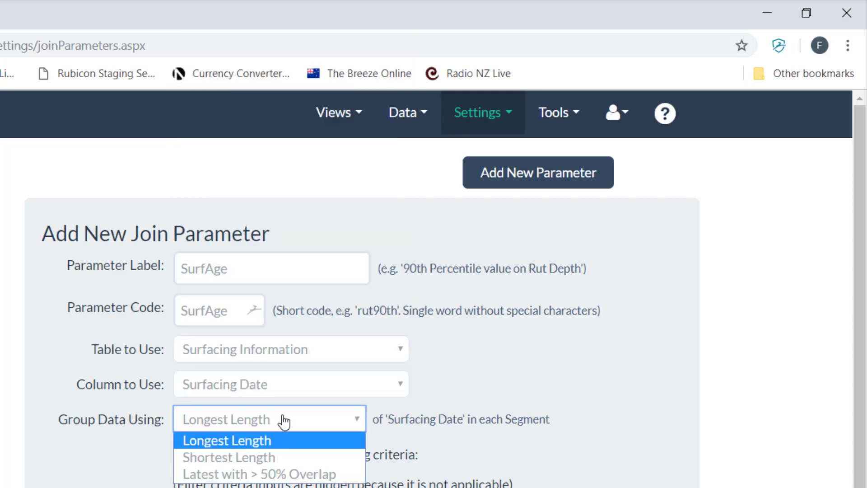
pyautogui.click(236, 474)
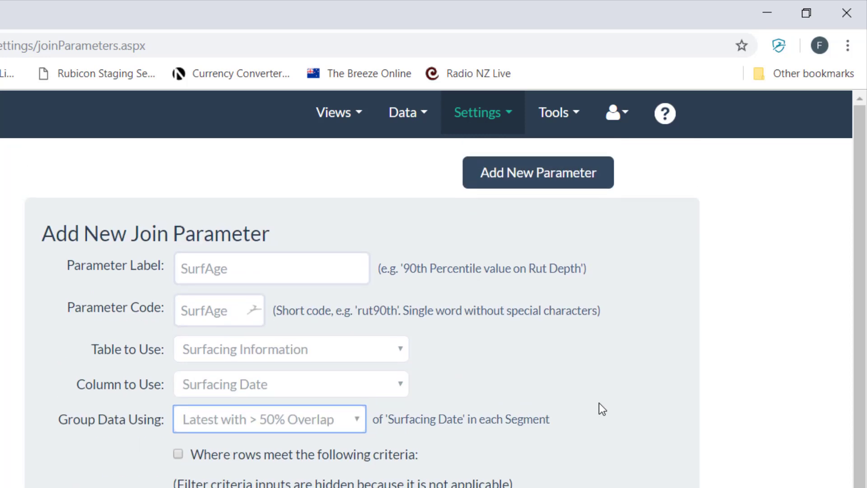
pyautogui.click(178, 454)
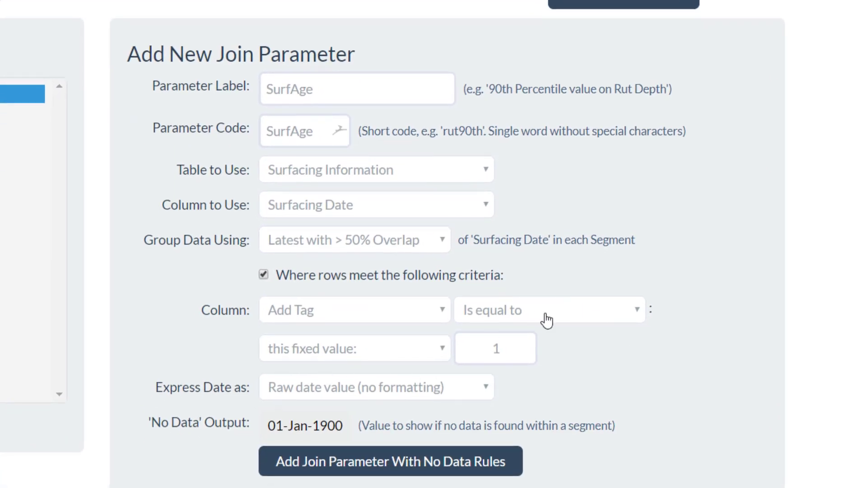
pyautogui.click(264, 275)
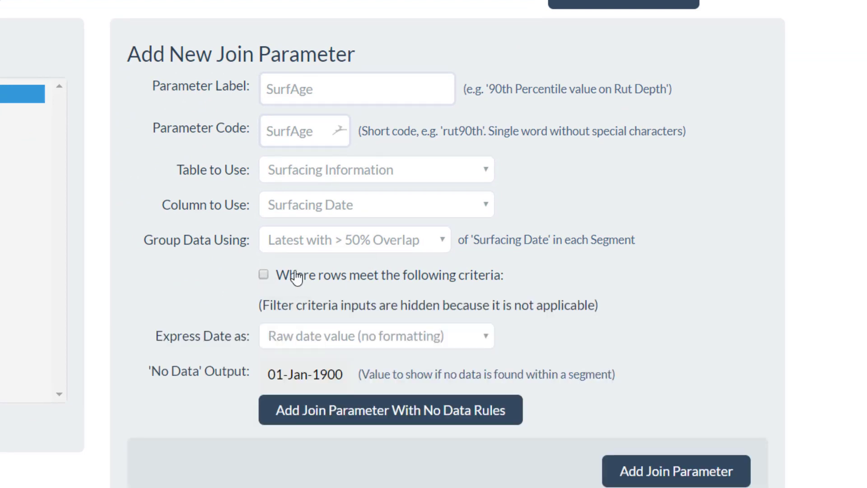
pyautogui.scroll(-2, 698, 252)
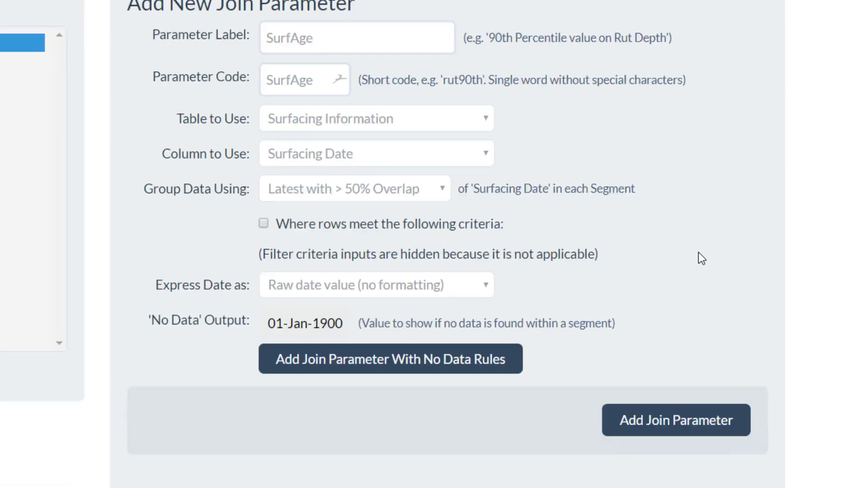
pyautogui.scroll(2, 698, 252)
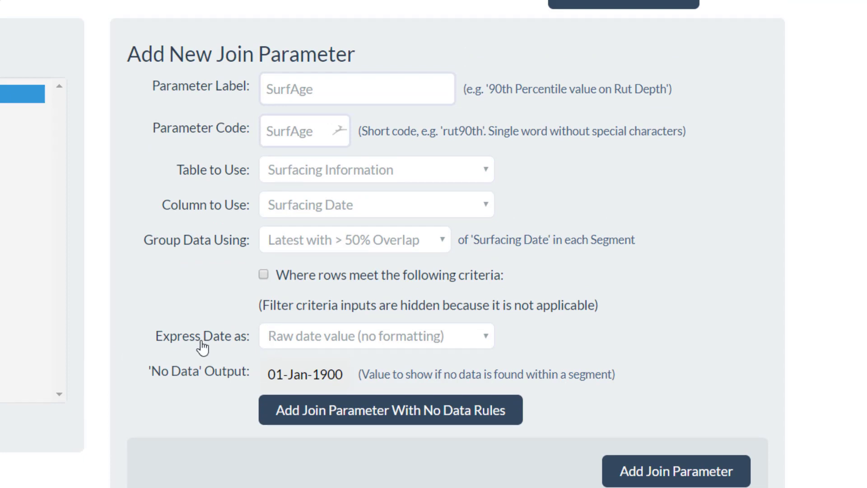
# - Add the join parameter with its date expressed as Years to Day of Calculation and "No Data" as its 'No Data' output
pyautogui.click(319, 340)
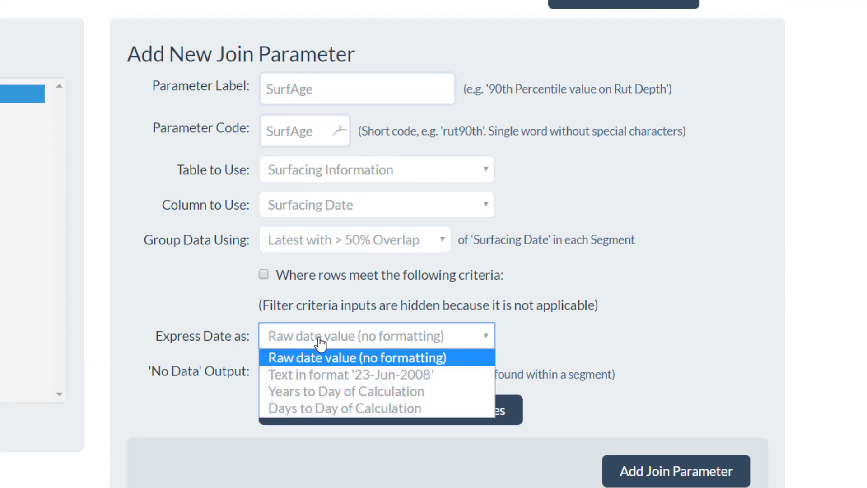
pyautogui.click(351, 391)
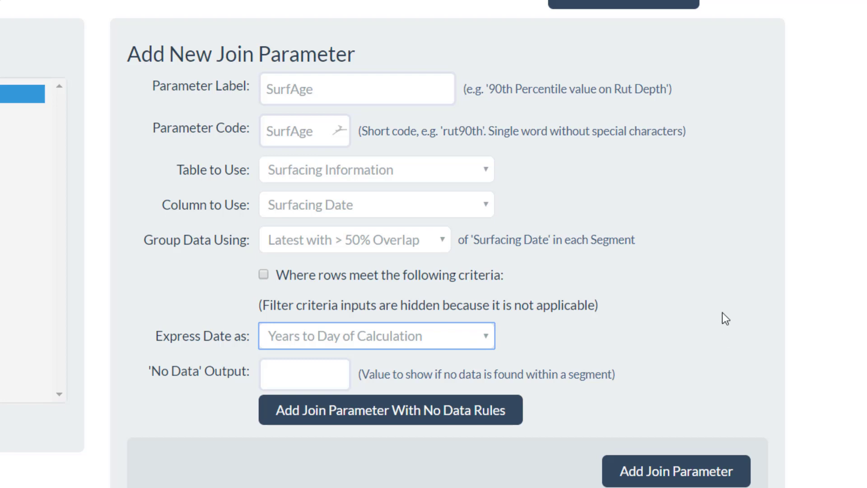
pyautogui.click(303, 377)
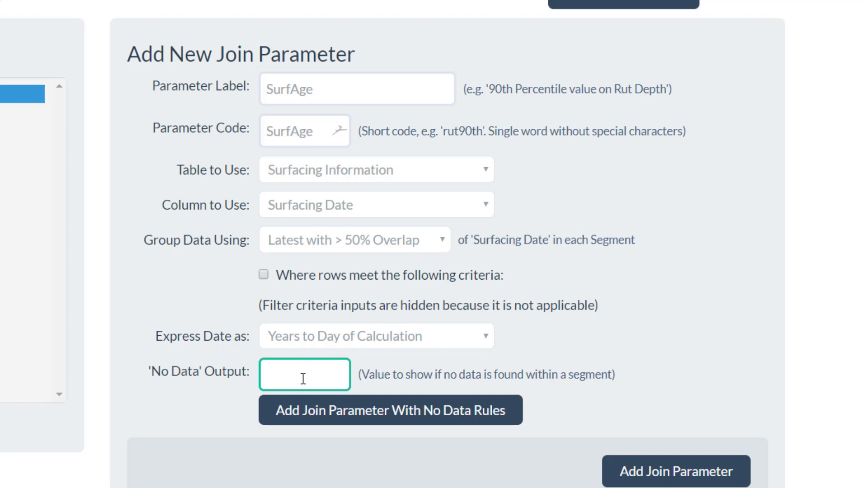
pyautogui.write('No Daga')
pyautogui.press('BackSpace')
pyautogui.press('BackSpace')
pyautogui.write('ta')
pyautogui.click(675, 480)
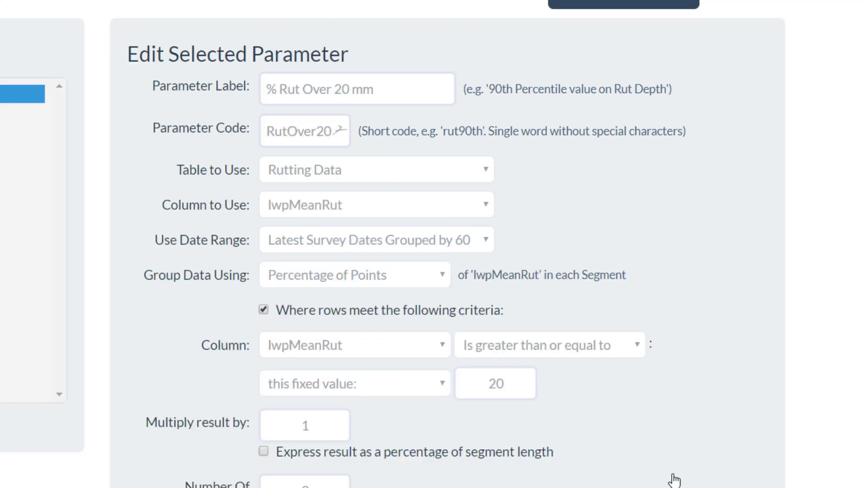
# - Select the SurfAge parameter in the list of defined parameters and review its saved settings
pyautogui.scroll(-2, 433, 271)
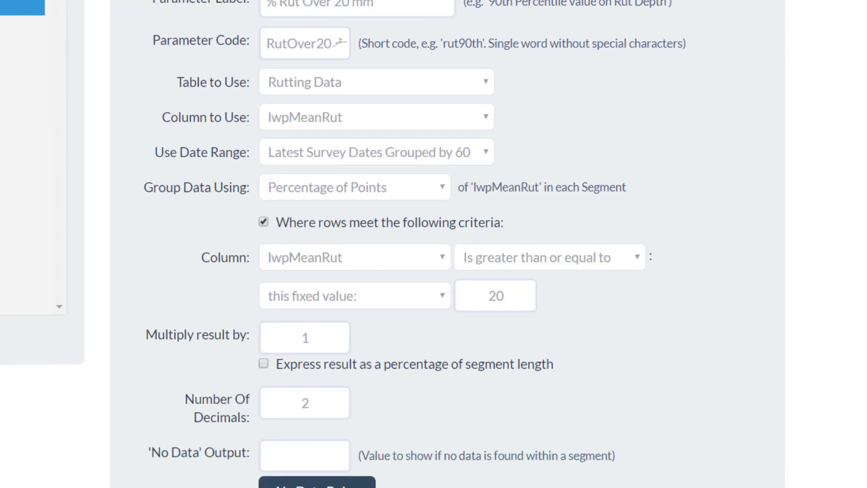
pyautogui.click(22, 255)
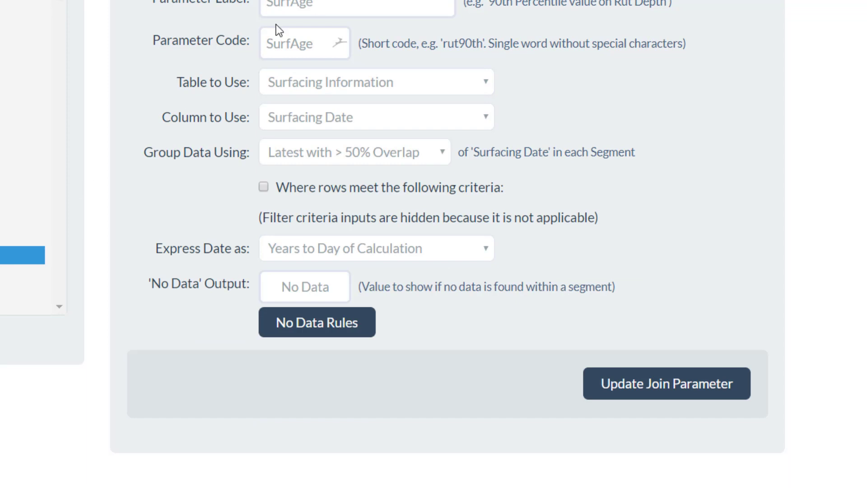
pyautogui.scroll(2, 100, 327)
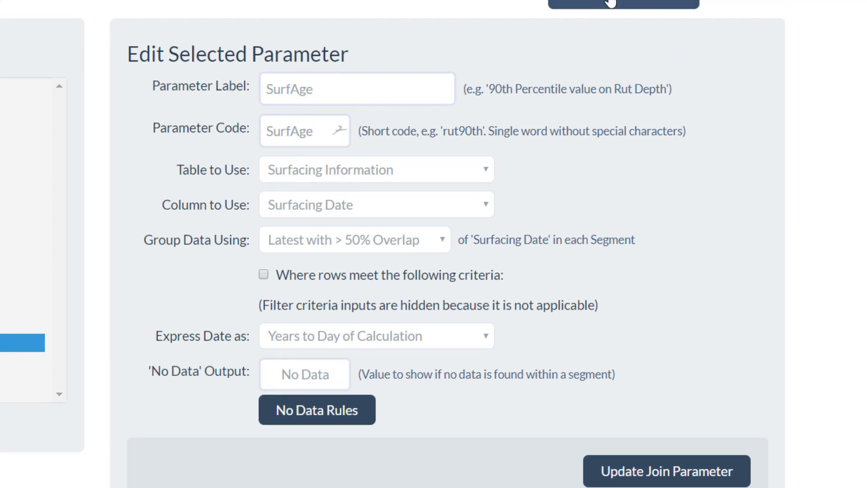
# - Start a new join parameter with RutLWP85thPerc as both its label and code
pyautogui.click(611, 2)
pyautogui.click(290, 96)
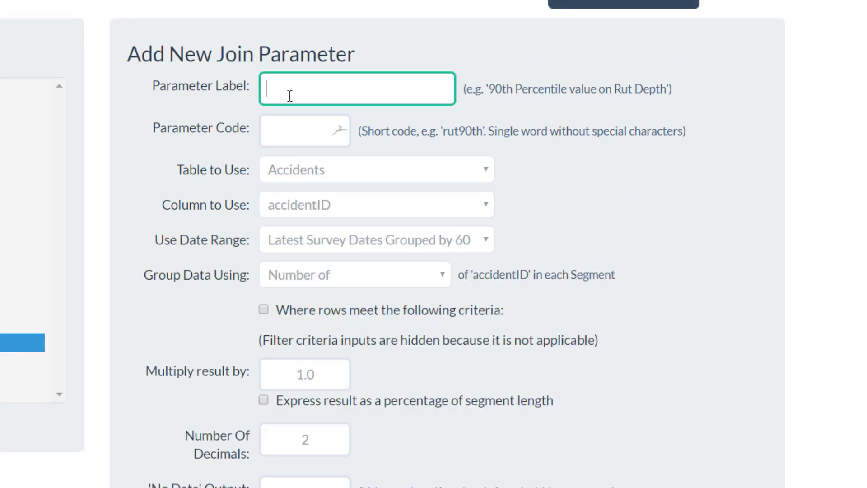
pyautogui.write('RutLWP85th')
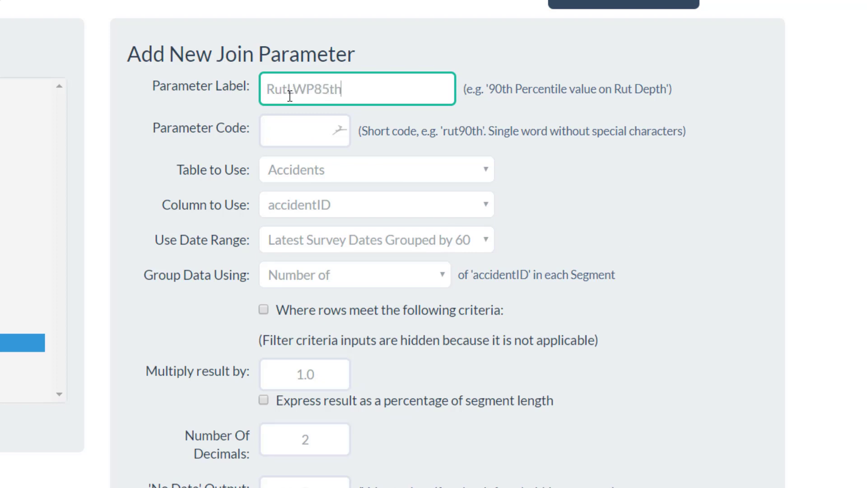
pyautogui.write('Perc')
pyautogui.moveTo(394, 87); pyautogui.dragTo(178, 86)
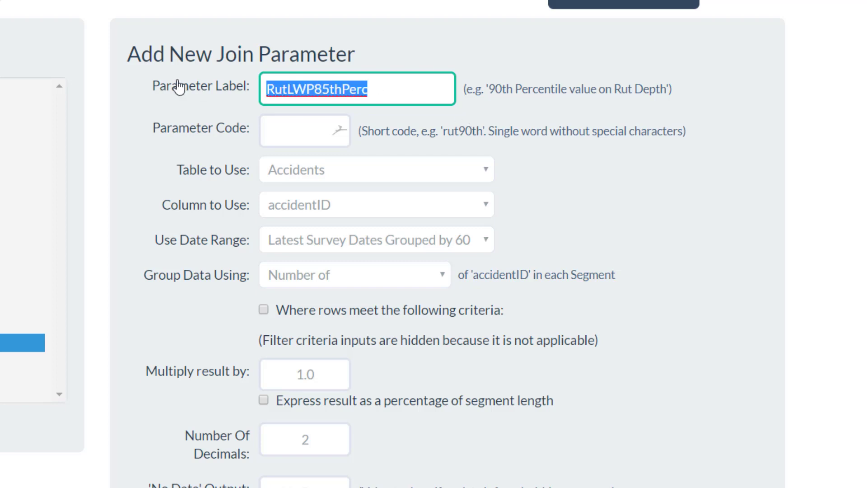
pyautogui.hotkey('ctrl', 'c')
pyautogui.click(324, 130)
pyautogui.hotkey('ctrl', 'v')
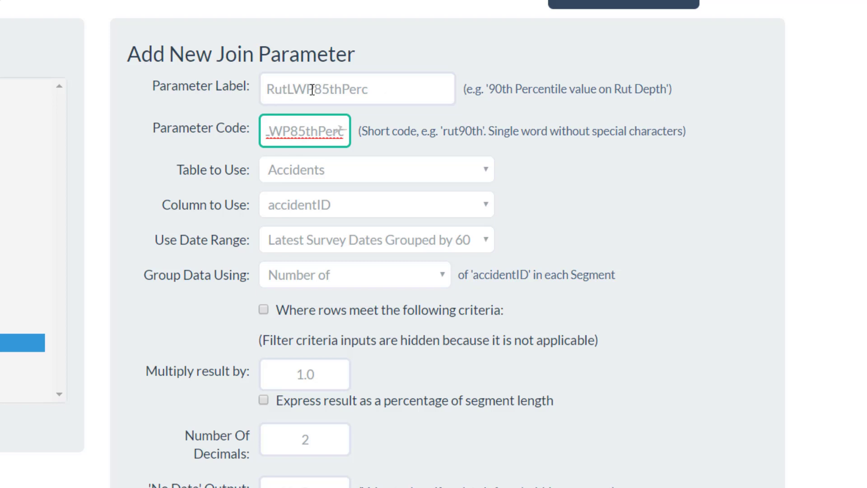
# - Base the parameter on the lwpMeanRut column of the Rutting Data table
pyautogui.click(296, 171)
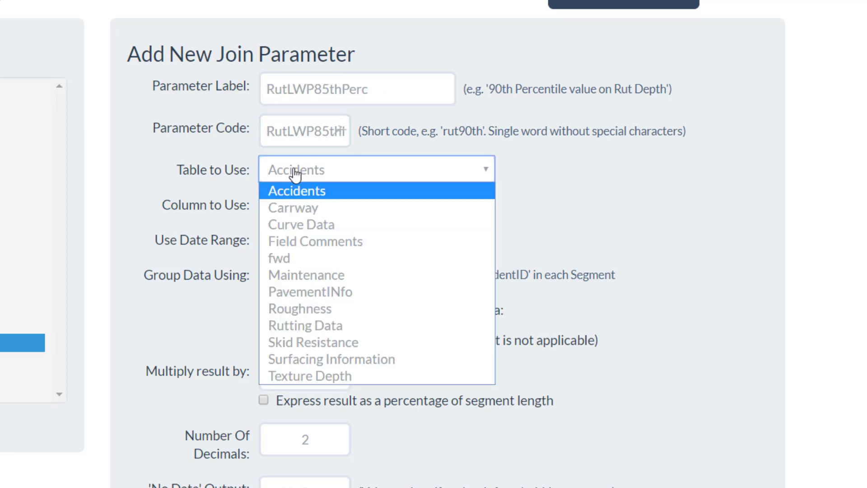
pyautogui.click(319, 327)
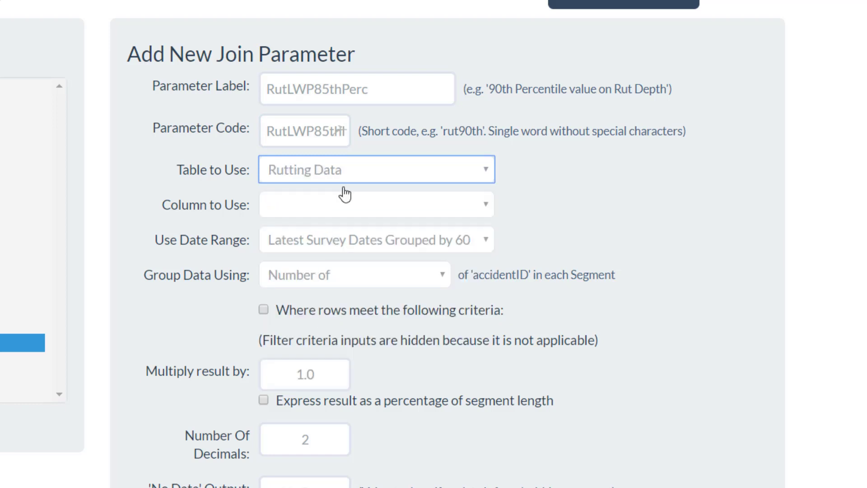
pyautogui.click(331, 216)
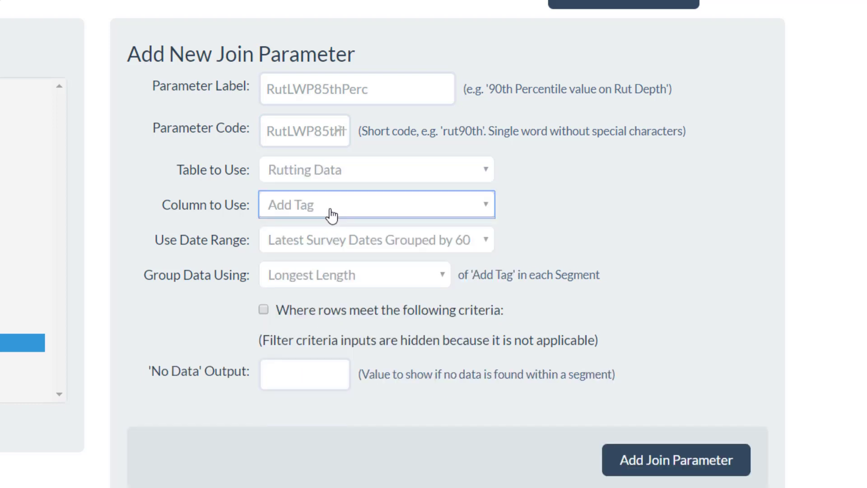
pyautogui.click(351, 212)
pyautogui.scroll(-3, 370, 69)
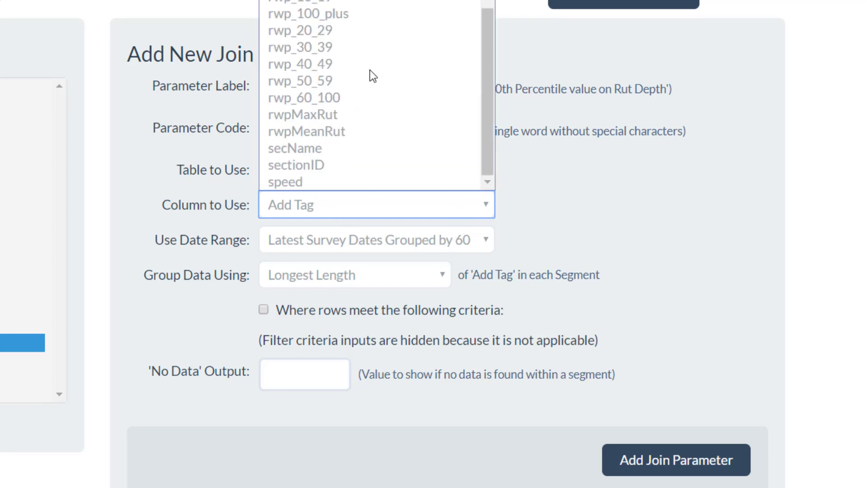
pyautogui.scroll(5, 370, 164)
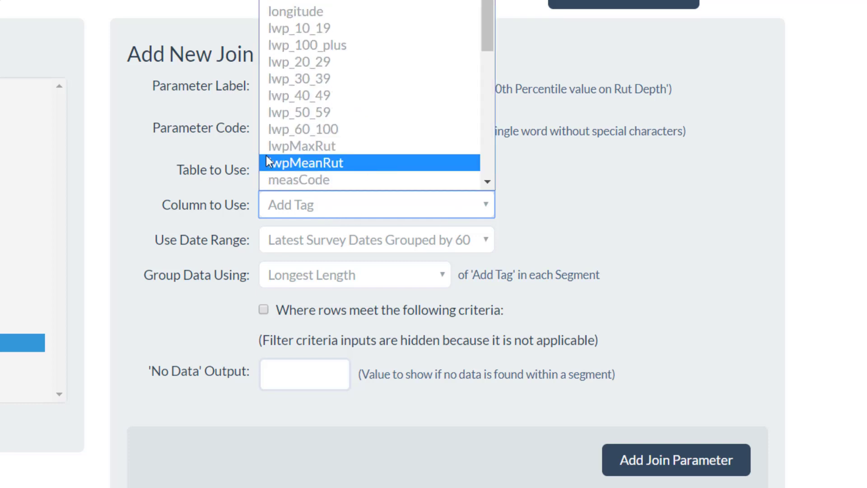
pyautogui.click(294, 164)
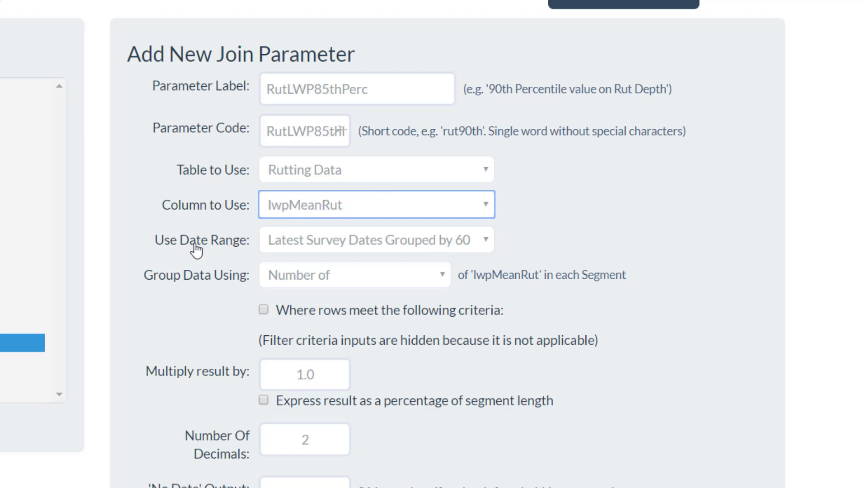
# - Keep the date range at Latest Survey Dates Grouped by 60 Days and group the data using 85th Percentile
pyautogui.click(325, 251)
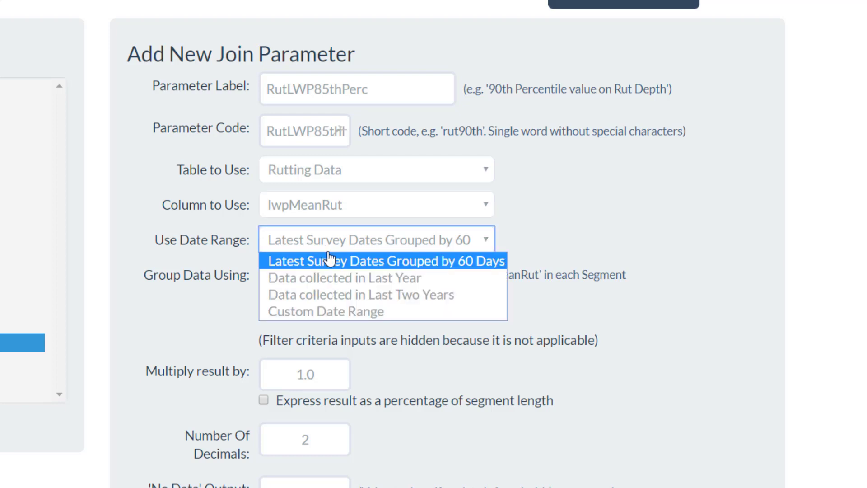
pyautogui.click(448, 248)
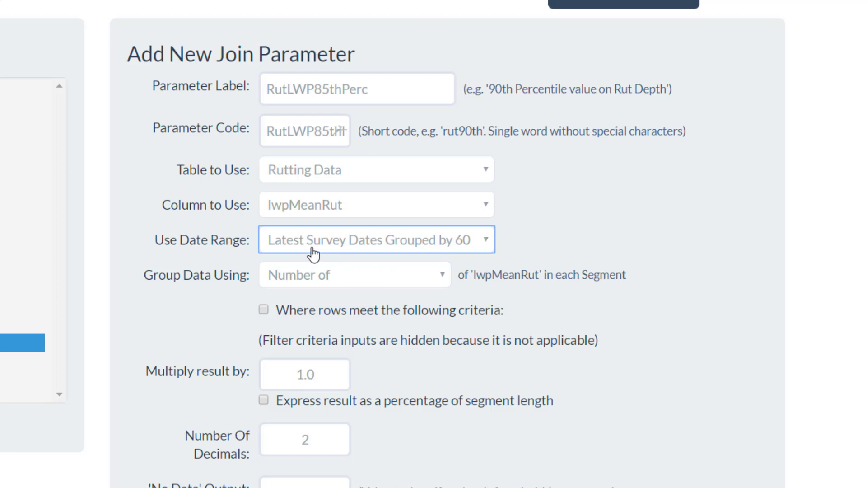
pyautogui.click(332, 283)
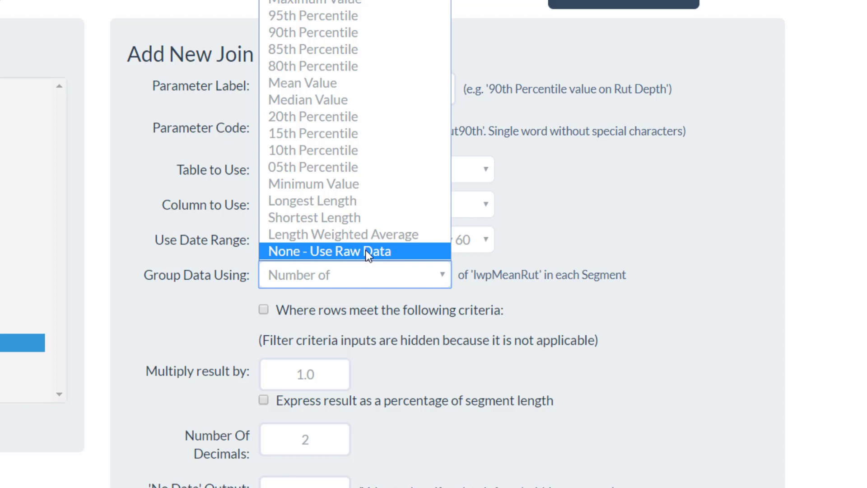
pyautogui.click(308, 50)
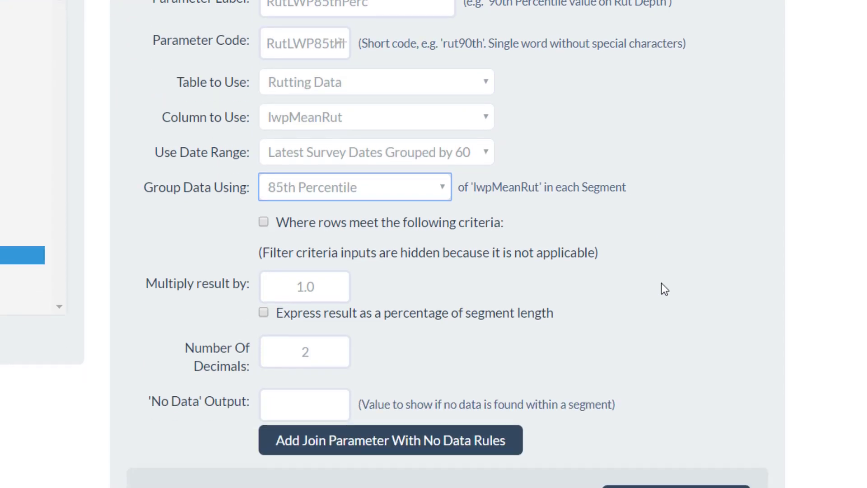
# - Add the join parameter with "No Data" as its 'No Data' output
pyautogui.scroll(-2, 661, 283)
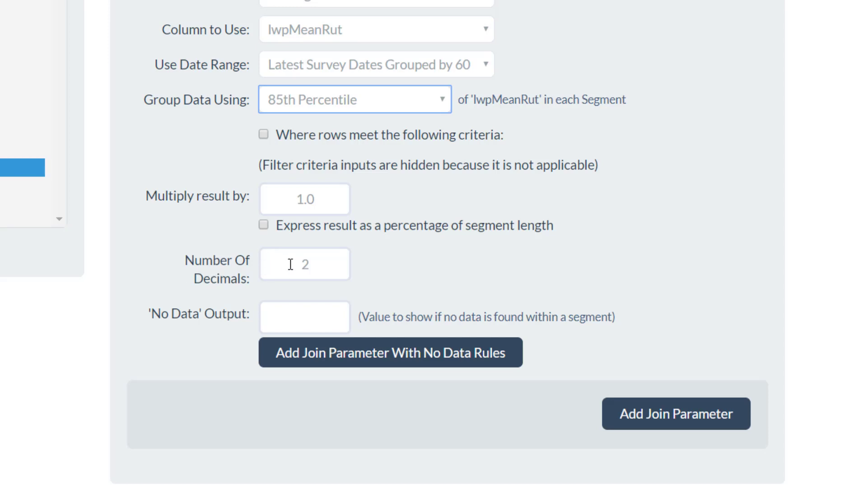
pyautogui.click(291, 314)
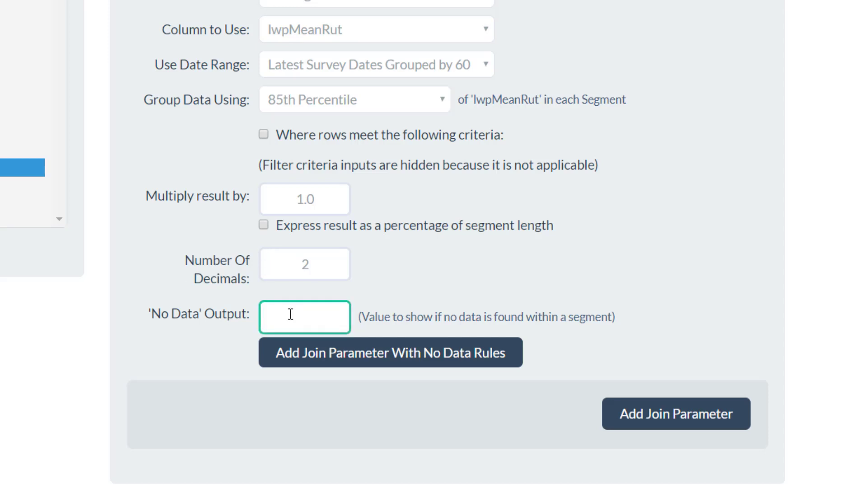
pyautogui.write('No Data')
pyautogui.click(660, 419)
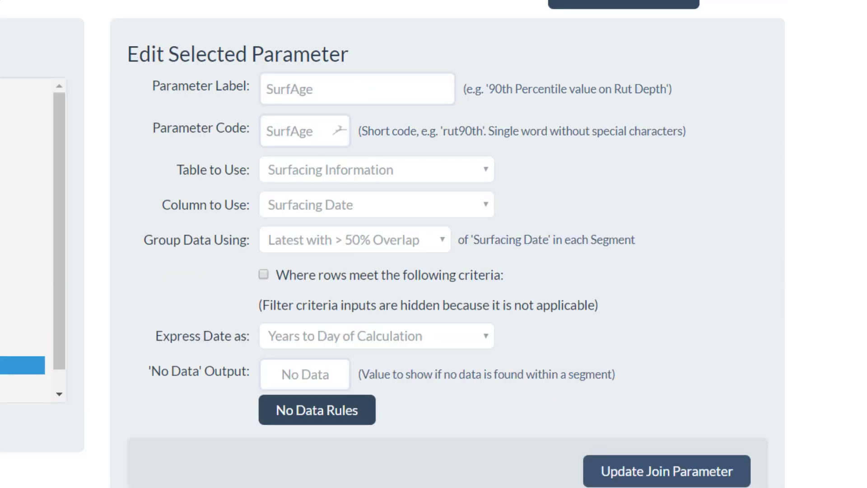
# - Select the RutLWP85thPerc parameter in the list of defined parameters and review its saved settings
pyautogui.click(66, 200)
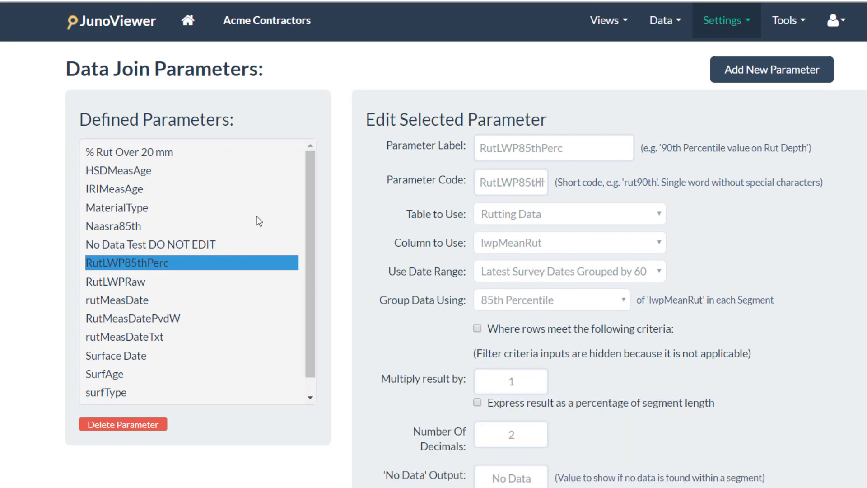
pyautogui.scroll(-1, 312, 239)
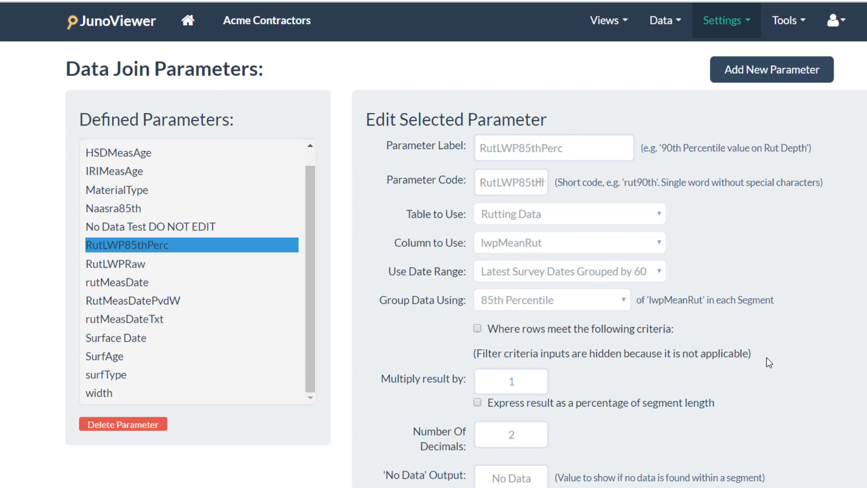
pyautogui.scroll(-2, 766, 356)
pyautogui.scroll(2, 766, 357)
pyautogui.scroll(-2, 766, 357)
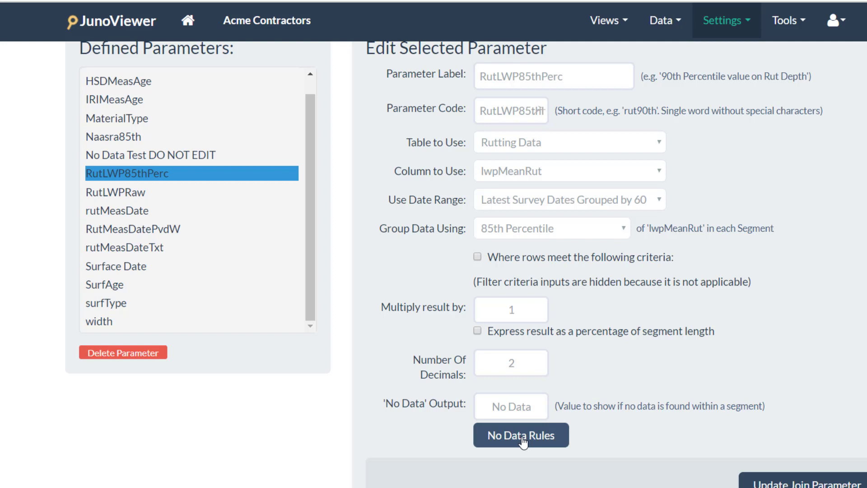
# - In the rut parameter's No Data Rules, set the Level1 and Level2 methods to Mean Value and Level3 to 5
pyautogui.click(533, 437)
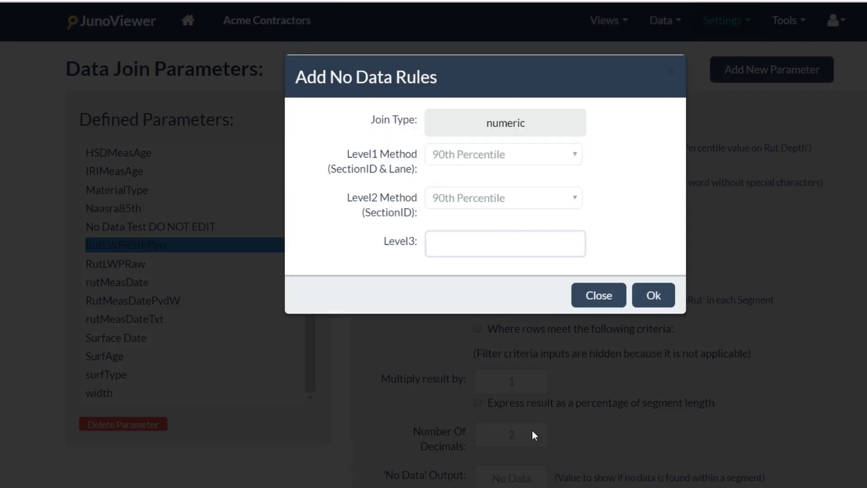
pyautogui.click(471, 158)
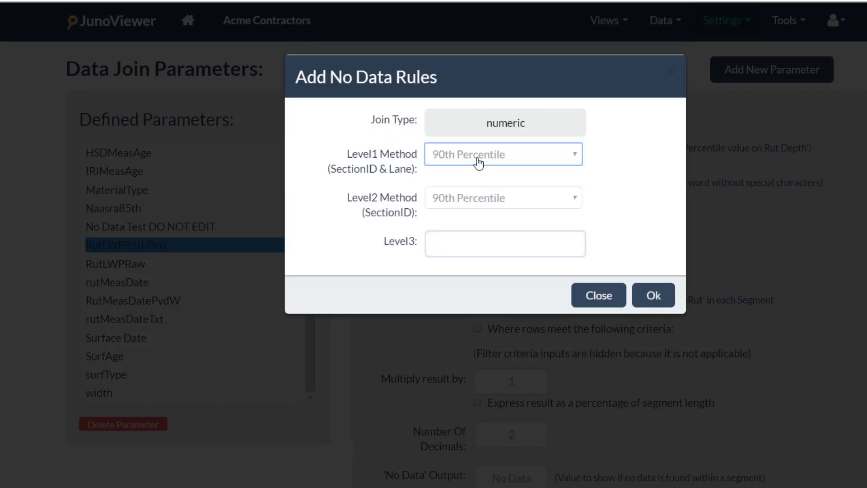
pyautogui.click(473, 201)
pyautogui.click(464, 204)
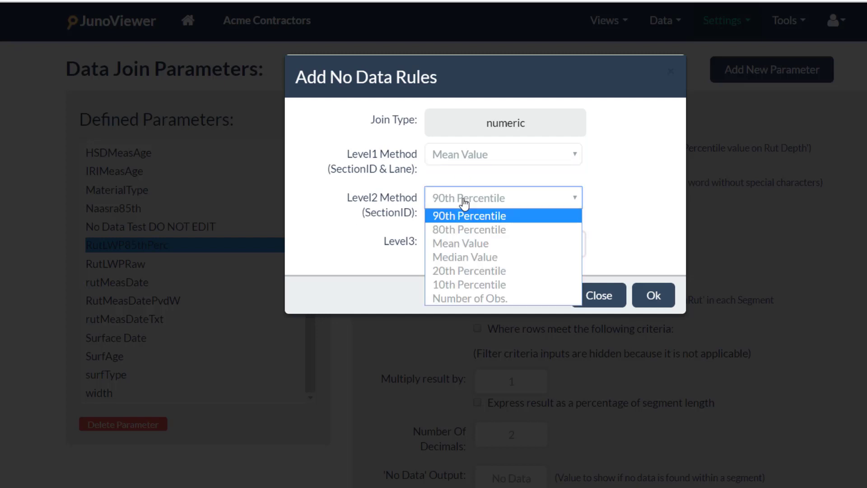
pyautogui.click(465, 244)
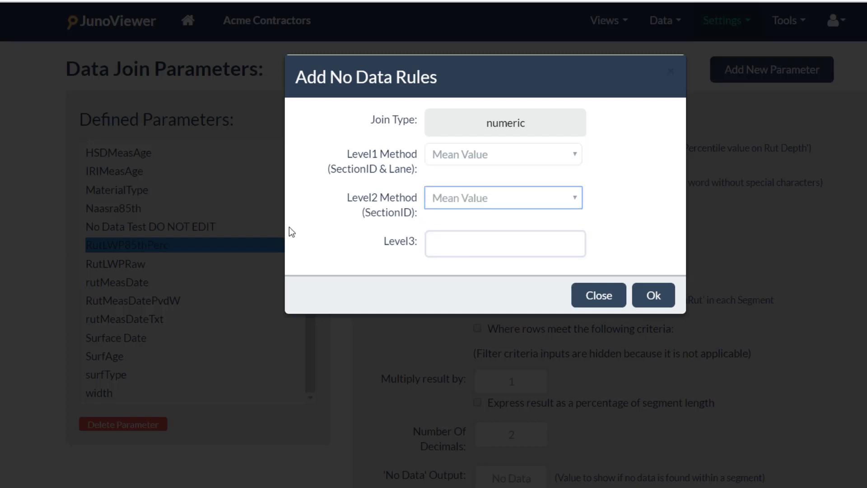
pyautogui.click(466, 245)
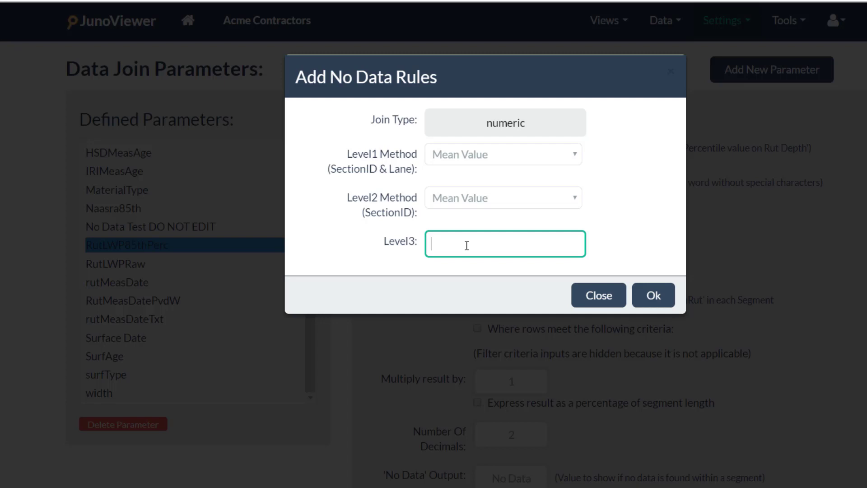
pyautogui.write('5')
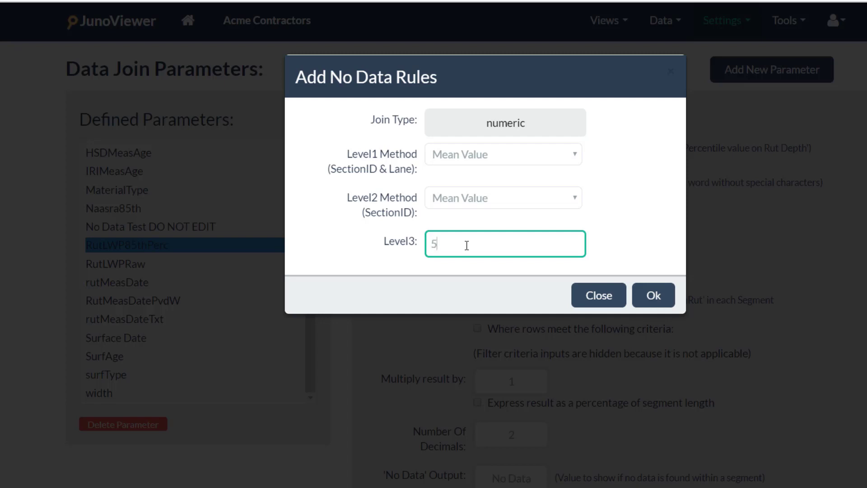
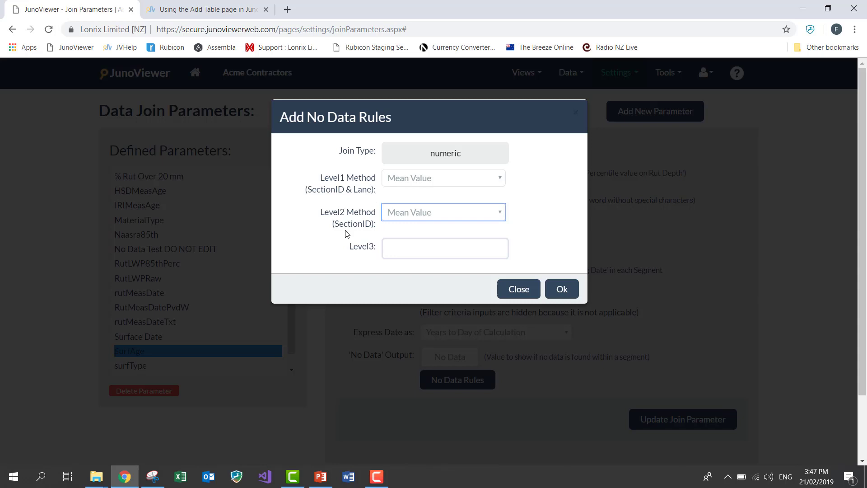
# - Set Level3 to 8 in the SurfAge parameter's No Data Rules and save the rules
pyautogui.click(404, 248)
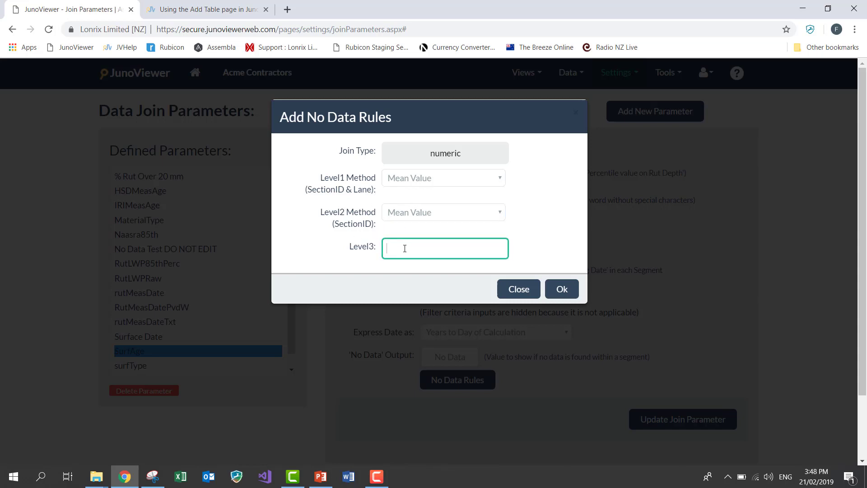
pyautogui.write('8')
pyautogui.click(562, 290)
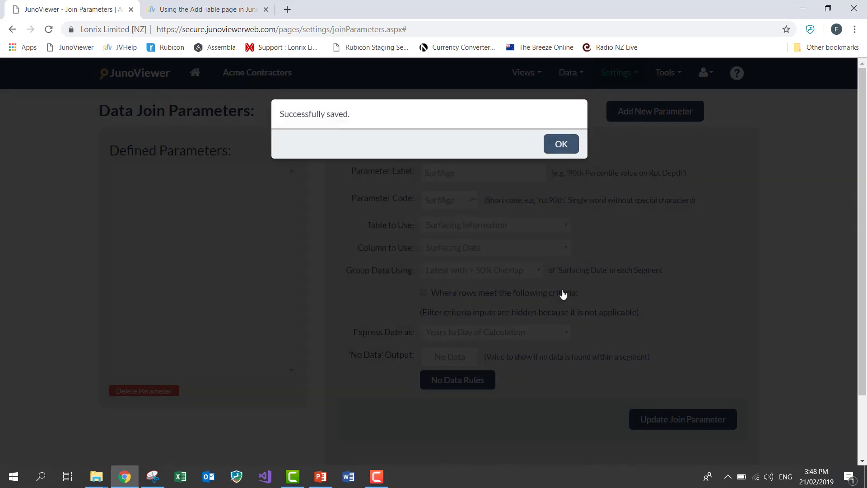
pyautogui.click(558, 145)
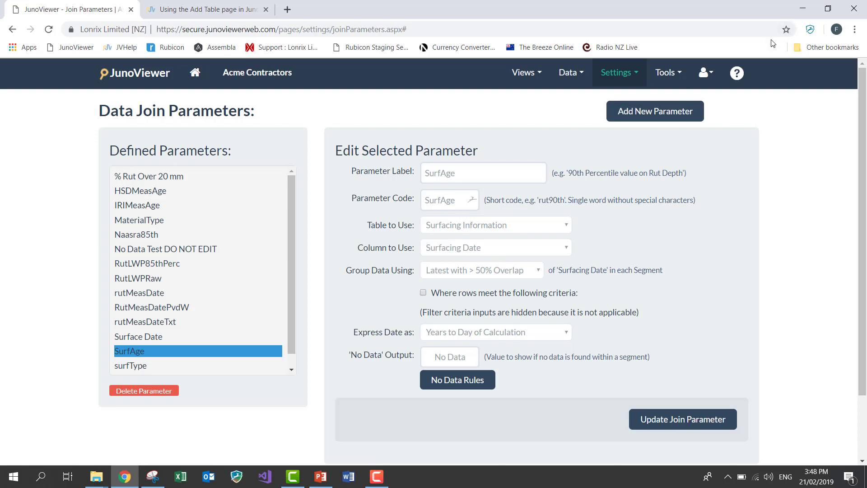
# - Open the Create Data Join Set tool and choose Network A with the AA Demo segment set version
pyautogui.click(666, 72)
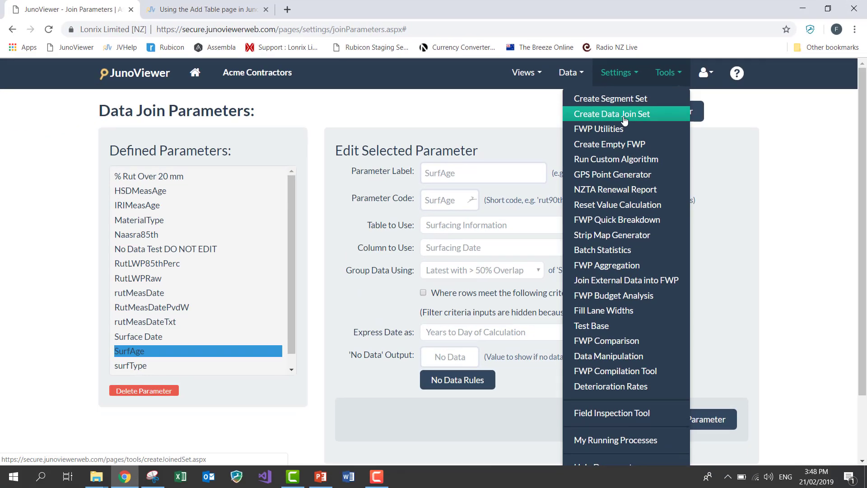
pyautogui.click(321, 244)
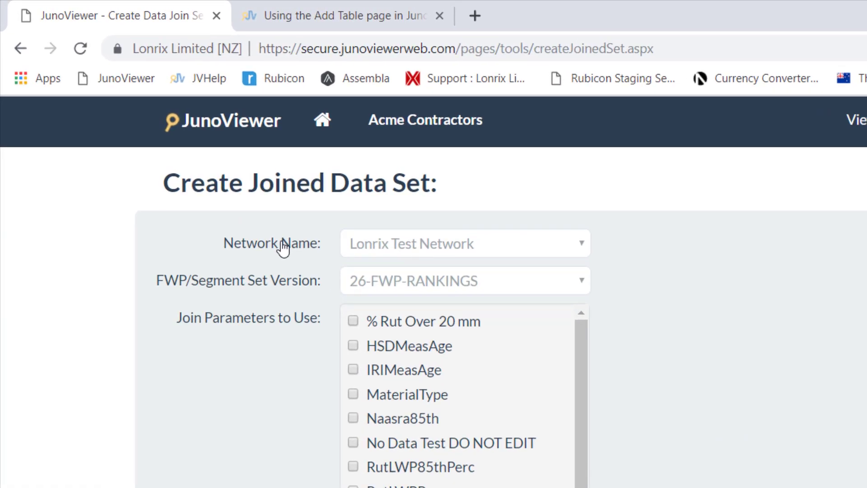
pyautogui.scroll(-1, 226, 380)
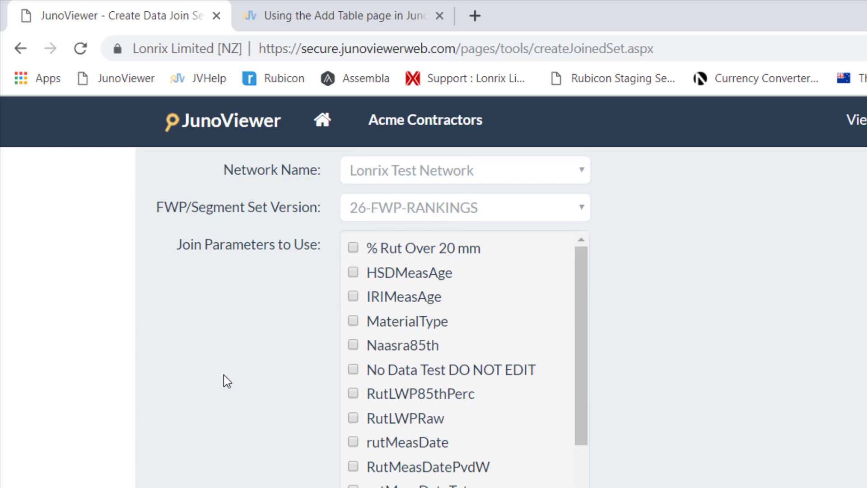
pyautogui.scroll(1, 226, 379)
pyautogui.click(445, 248)
pyautogui.click(427, 284)
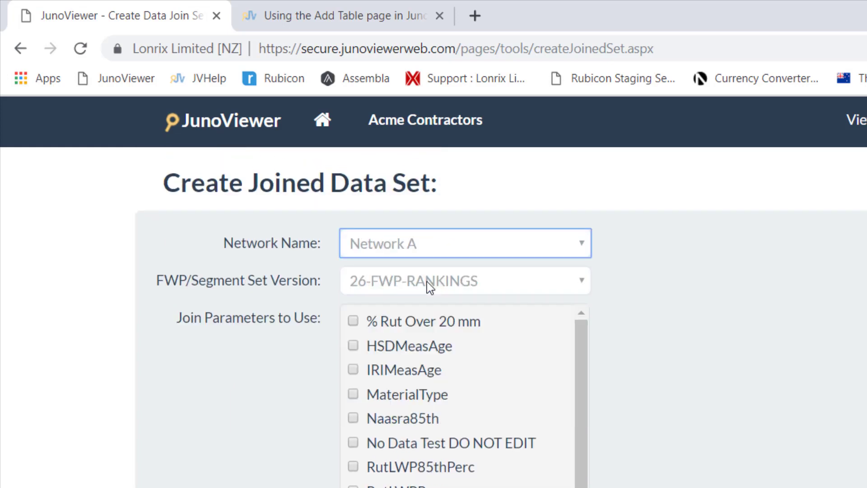
pyautogui.click(409, 281)
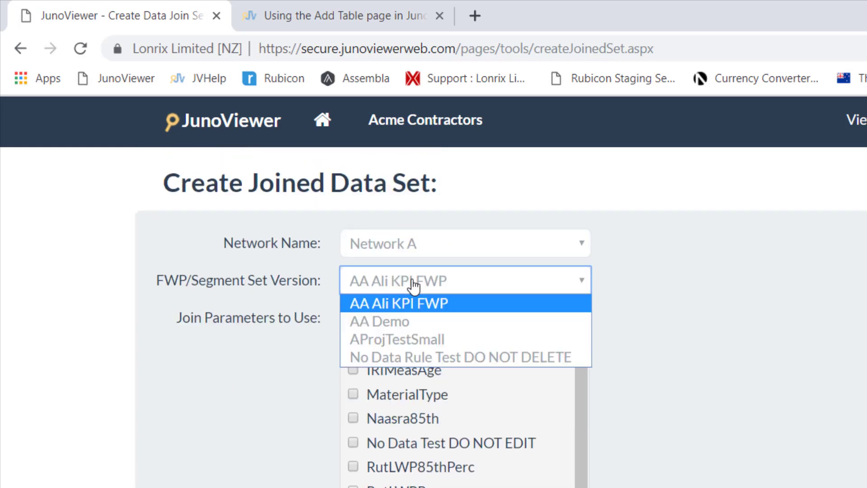
pyautogui.click(399, 322)
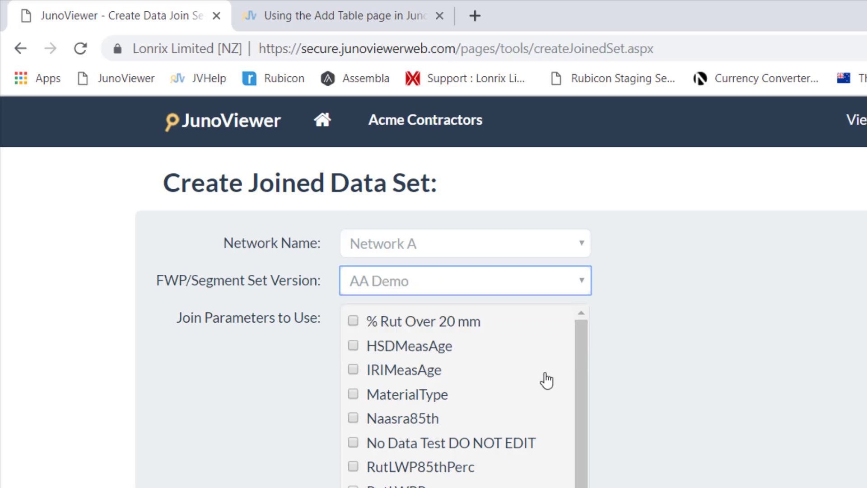
# - Include SurfAge and RutLWP85thPerc as the join parameters to use
pyautogui.moveTo(583, 348); pyautogui.dragTo(582, 432)
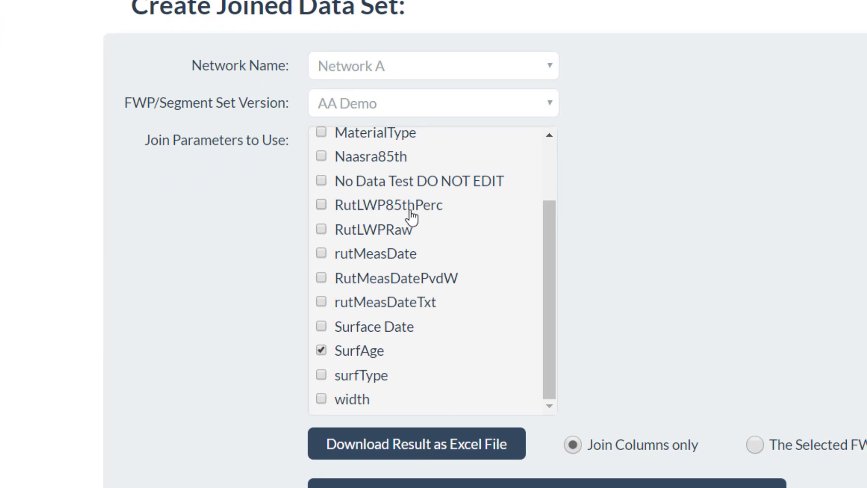
pyautogui.click(321, 206)
pyautogui.scroll(-2, 690, 347)
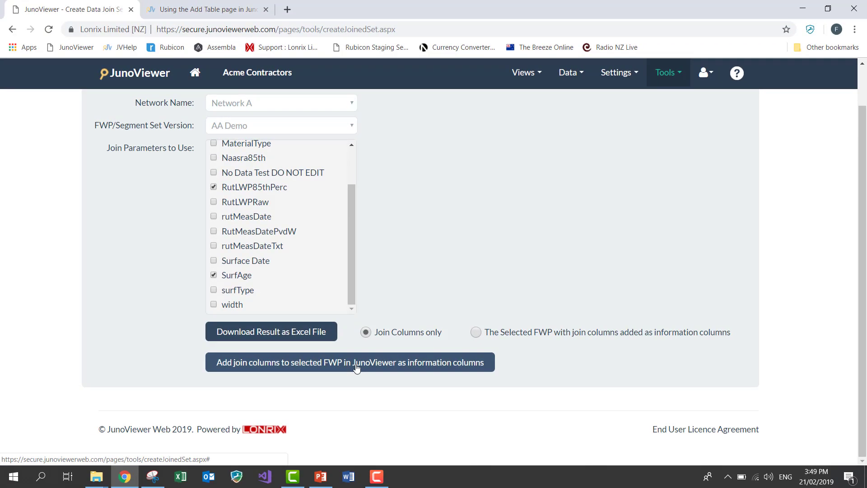
# - Add the join columns to the selected FWP as information columns, accepting replacement of existing values
pyautogui.click(353, 367)
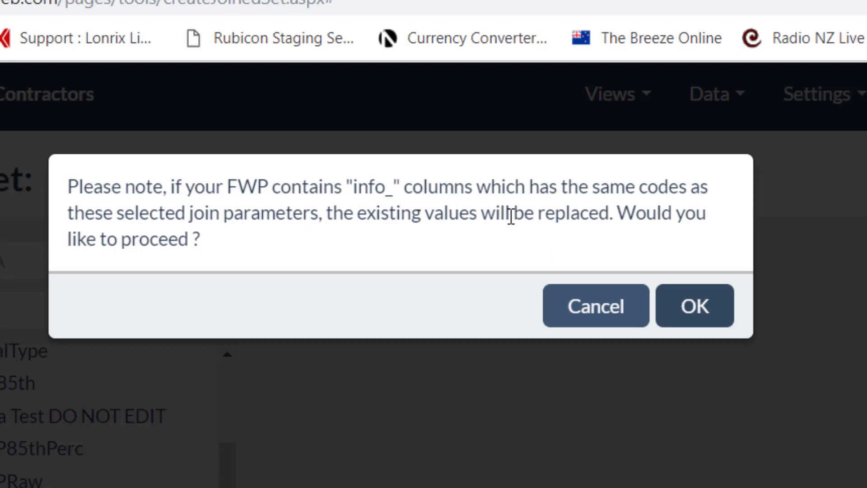
pyautogui.click(695, 307)
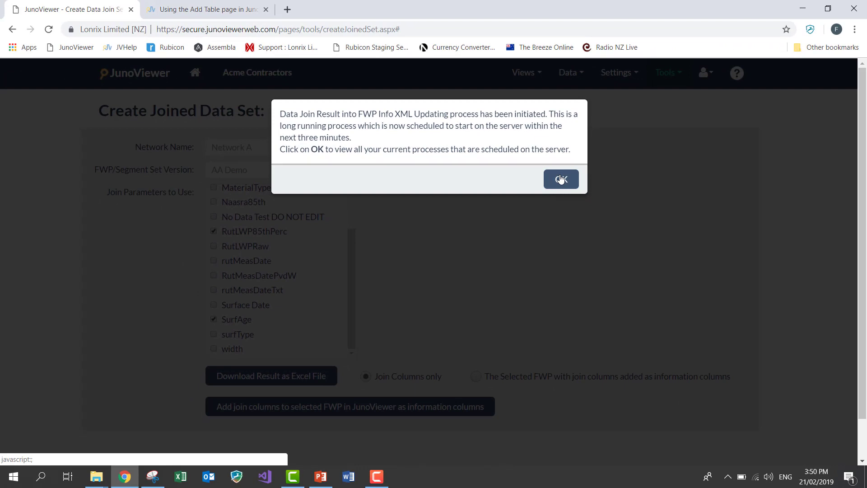
pyautogui.click(561, 180)
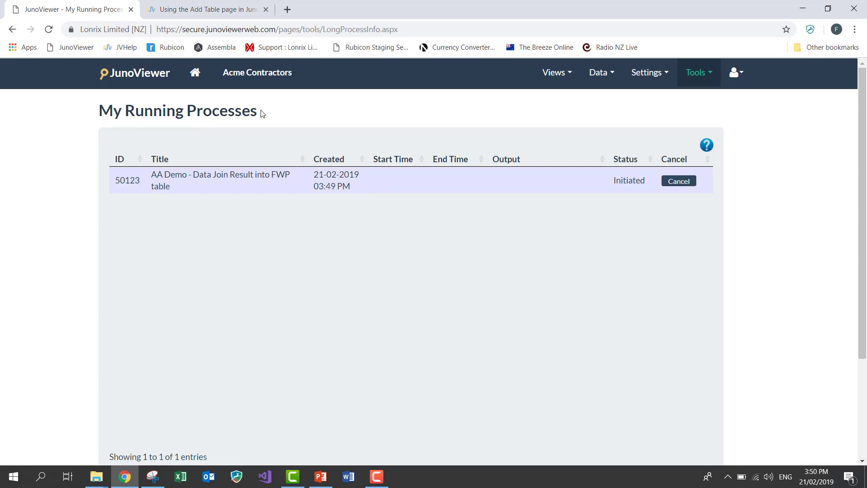
# - Check the data join job under My Running Processes and refresh the process list
pyautogui.click(705, 74)
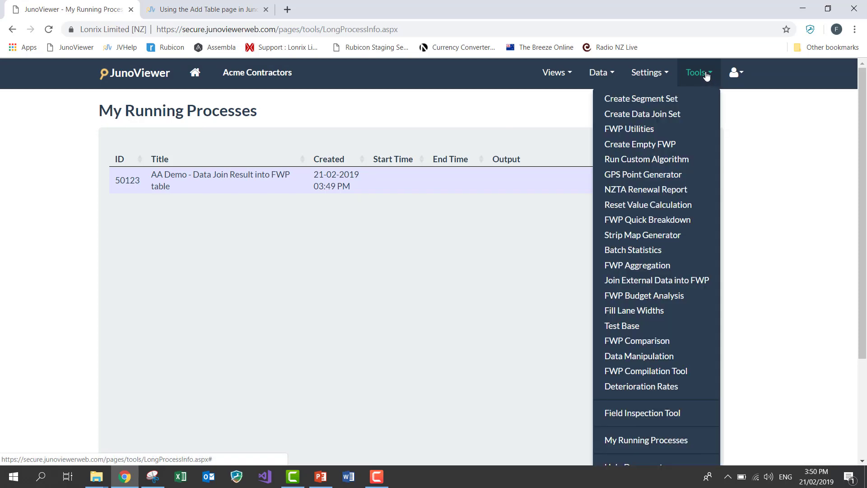
pyautogui.click(638, 440)
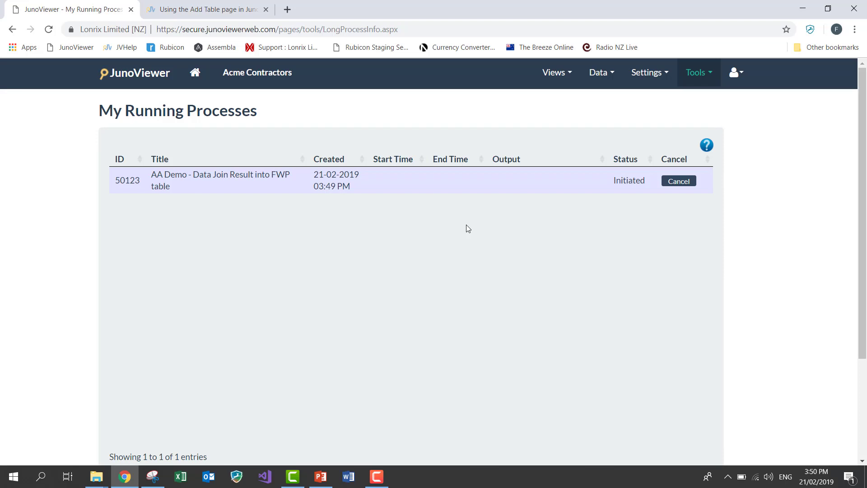
pyautogui.click(741, 74)
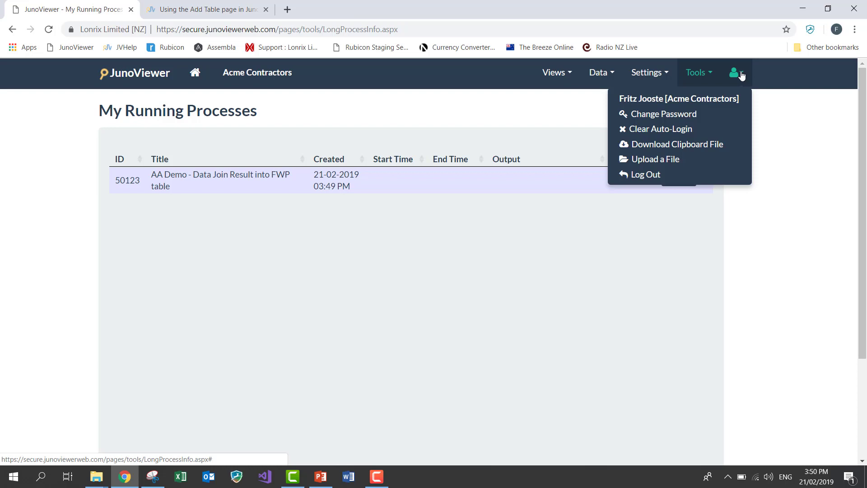
pyautogui.click(434, 255)
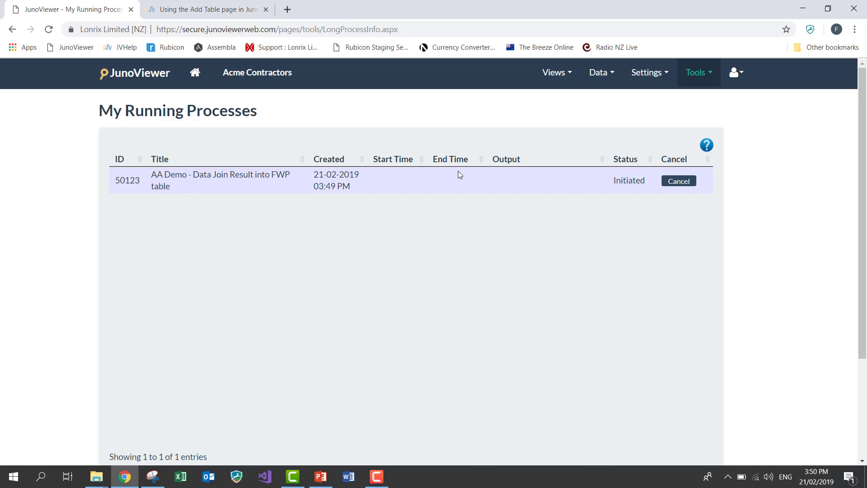
pyautogui.scroll(-1, 457, 171)
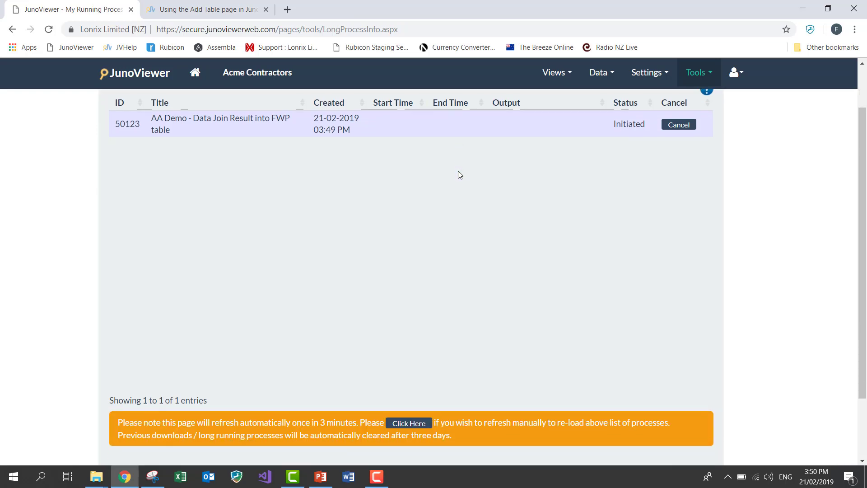
pyautogui.click(409, 422)
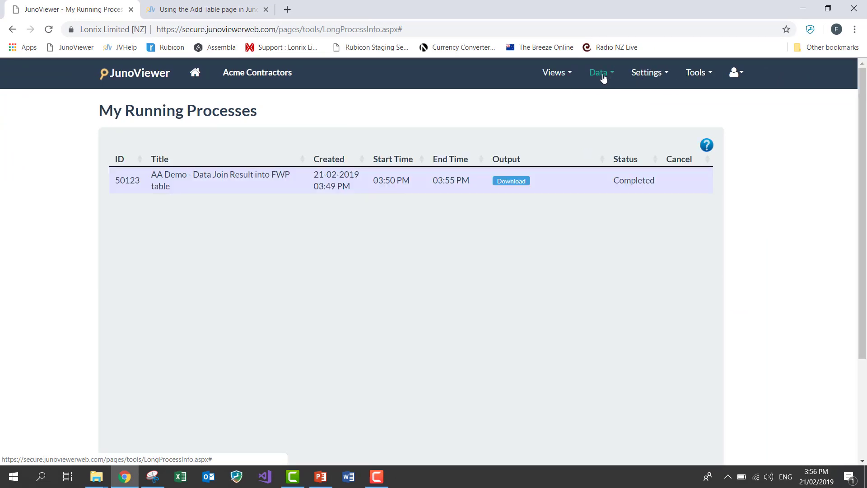
# - Download Network A's AA Demo FWP as an Excel file from FWP and Segment Sets and open it in Excel
pyautogui.click(600, 74)
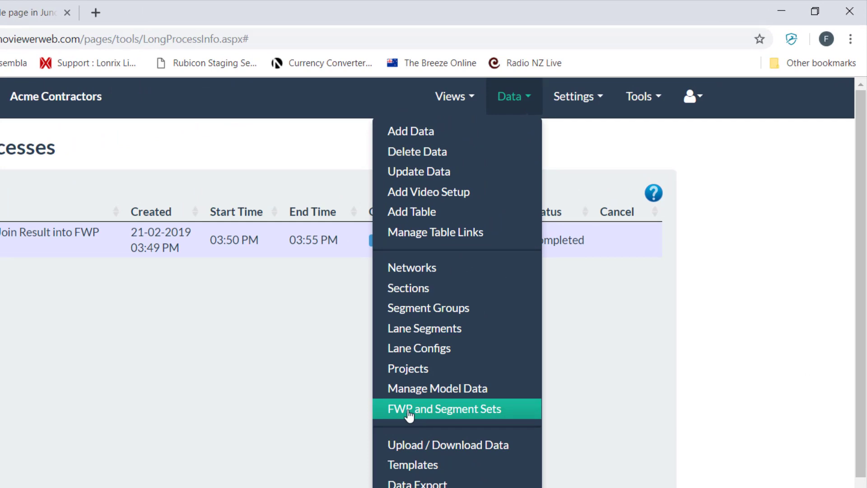
pyautogui.click(409, 411)
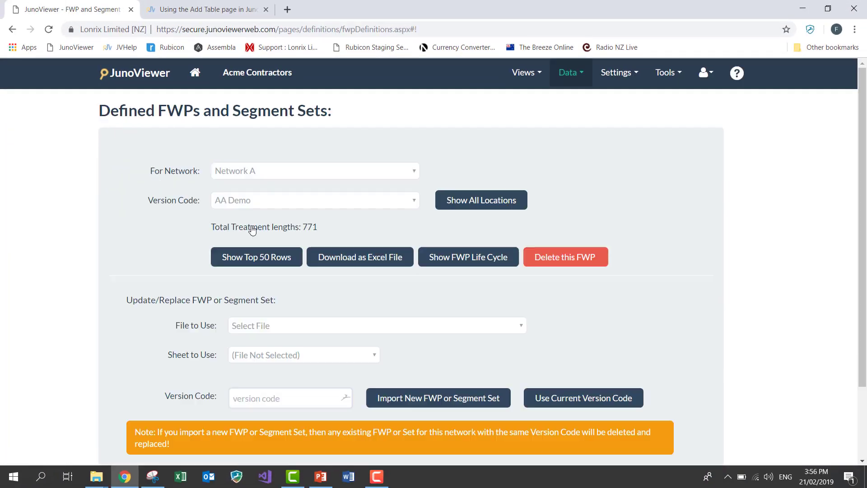
pyautogui.click(228, 174)
pyautogui.click(244, 194)
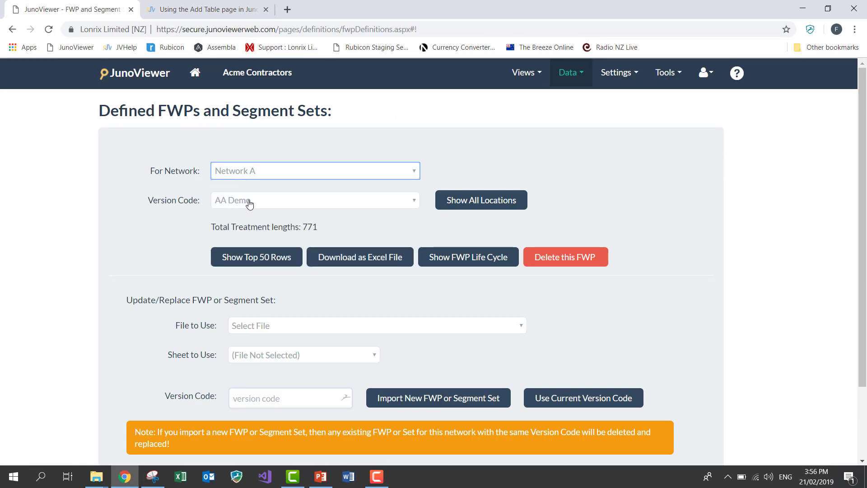
pyautogui.click(371, 261)
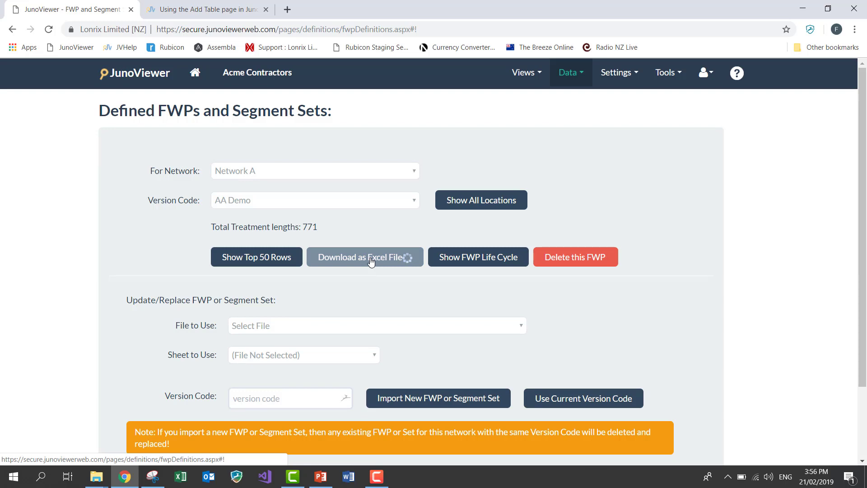
pyautogui.click(67, 454)
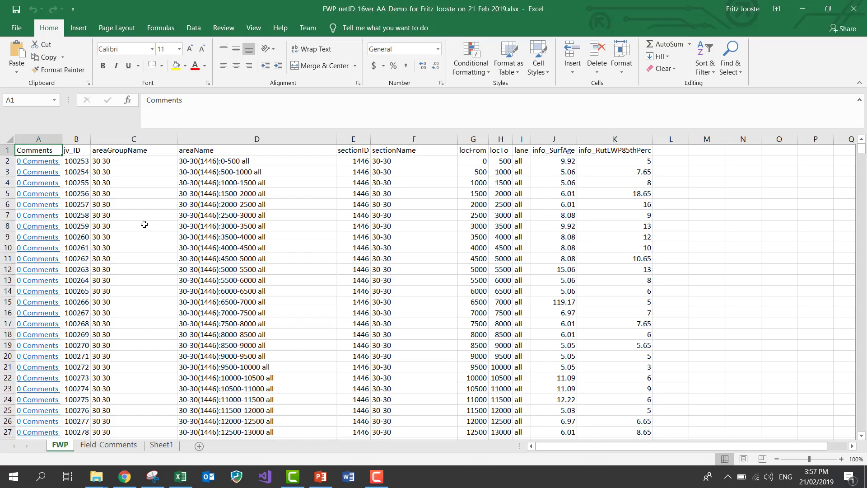
# - Examine the segment identification and location columns, jv_ID through locTo, on the FWP sheet
pyautogui.click(144, 224)
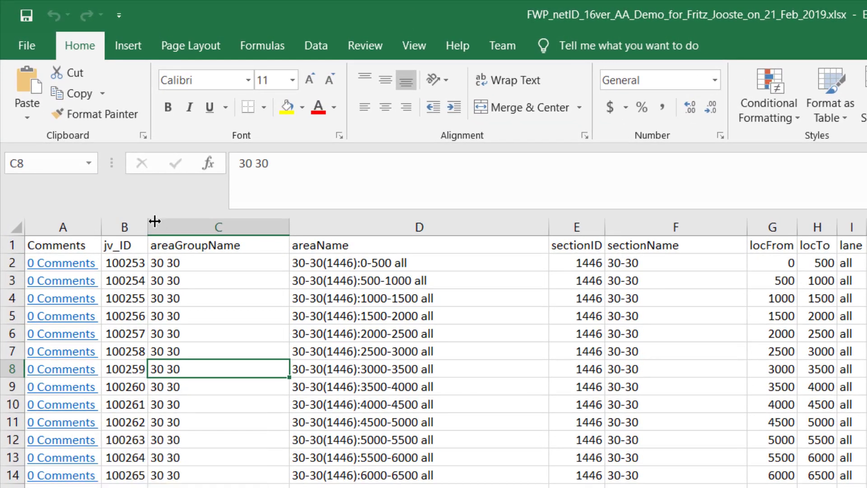
pyautogui.moveTo(118, 227); pyautogui.dragTo(835, 211)
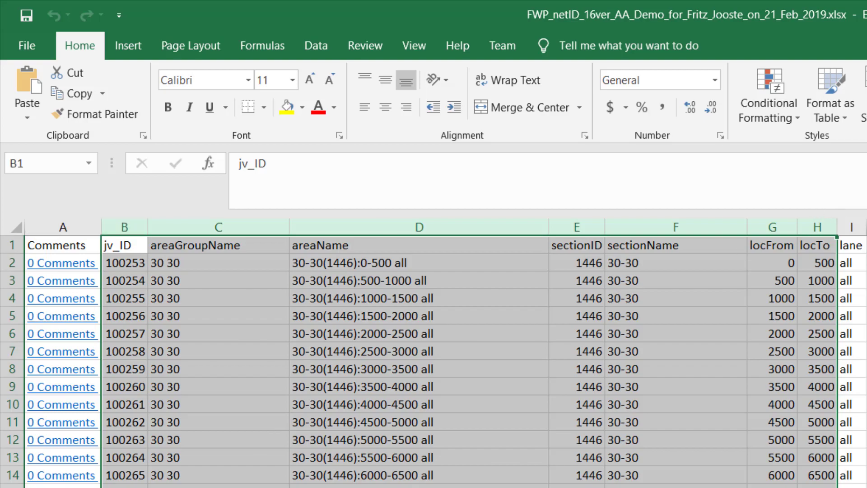
pyautogui.hotkey('ctrl', 'pagedown')
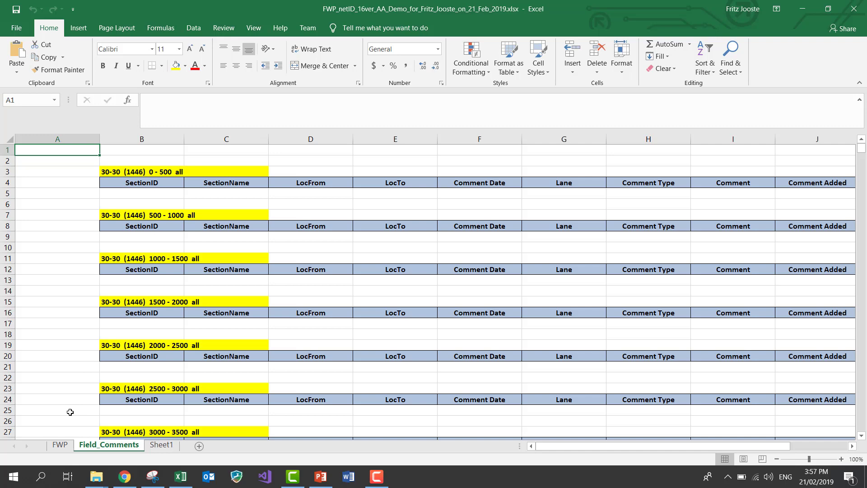
pyautogui.click(61, 445)
pyautogui.click(229, 227)
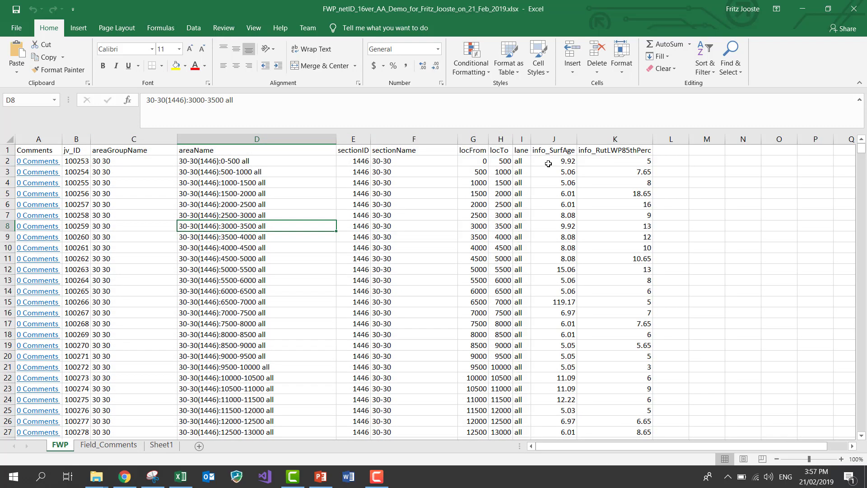
# - Examine the joined info_SurfAge and info_RutLWP85thPerc columns and how their headers use the parameter codes
pyautogui.moveTo(558, 135); pyautogui.dragTo(607, 135)
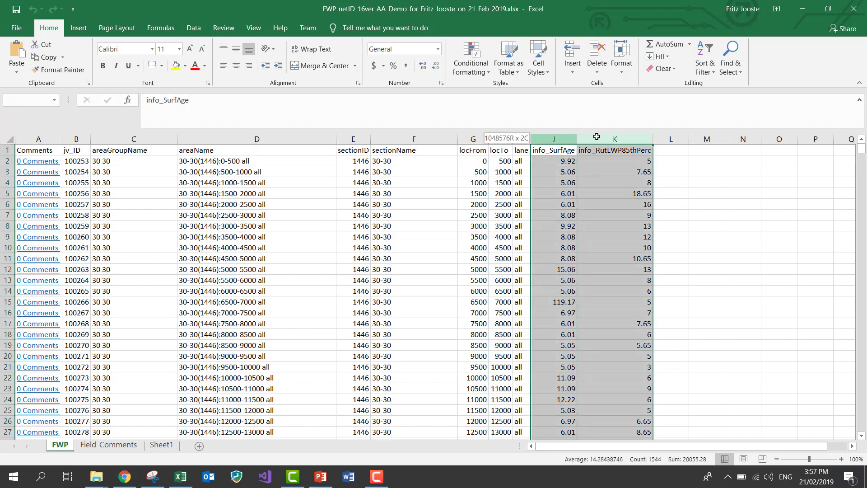
pyautogui.click(615, 183)
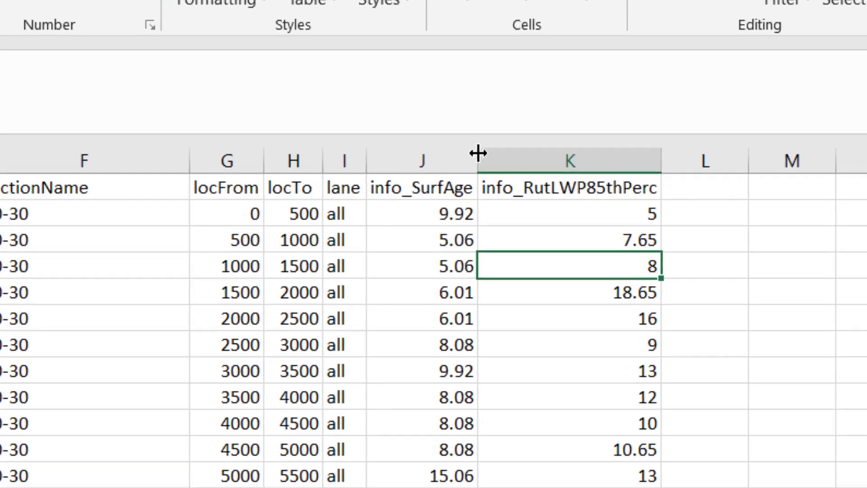
pyautogui.doubleClick(554, 140)
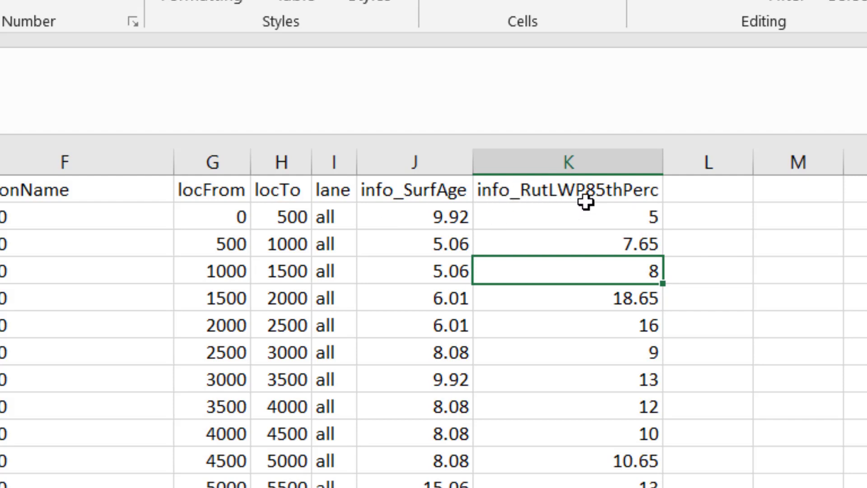
pyautogui.click(568, 182)
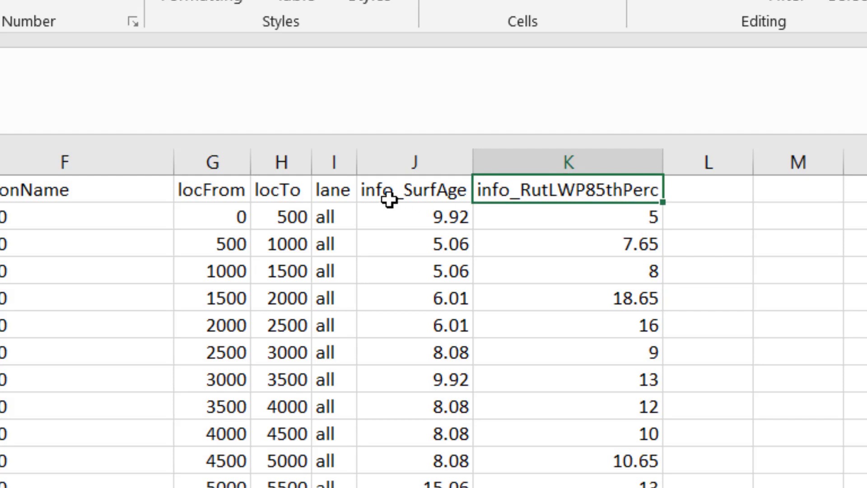
pyautogui.click(390, 190)
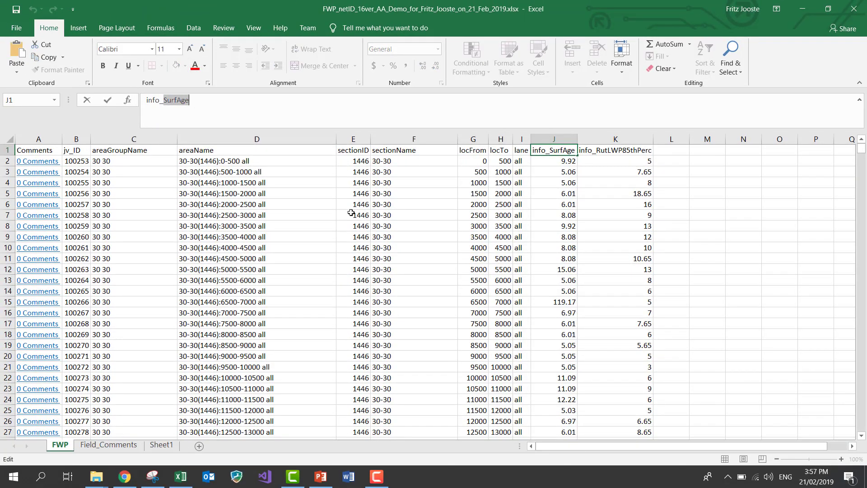
pyautogui.click(486, 252)
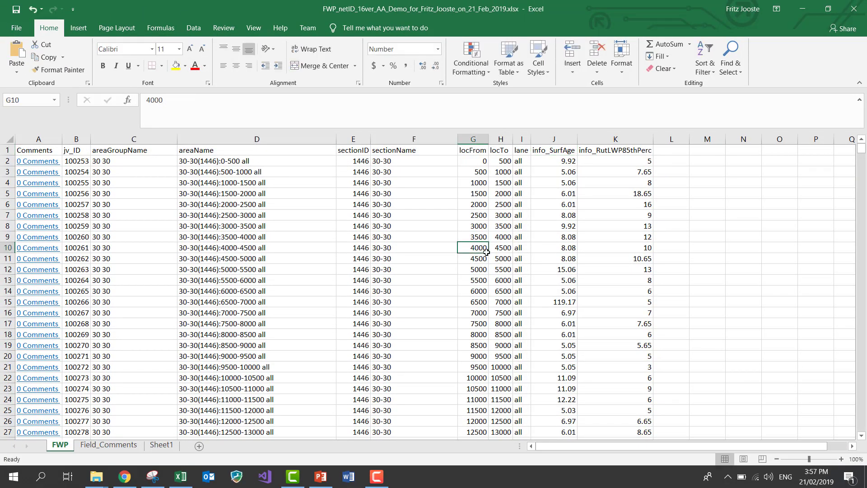
# - Switch to JunoViewer in Chrome, open the RutLWP85thPerc join parameter's definition, and inspect its parameter code
pyautogui.click(126, 478)
pyautogui.click(606, 78)
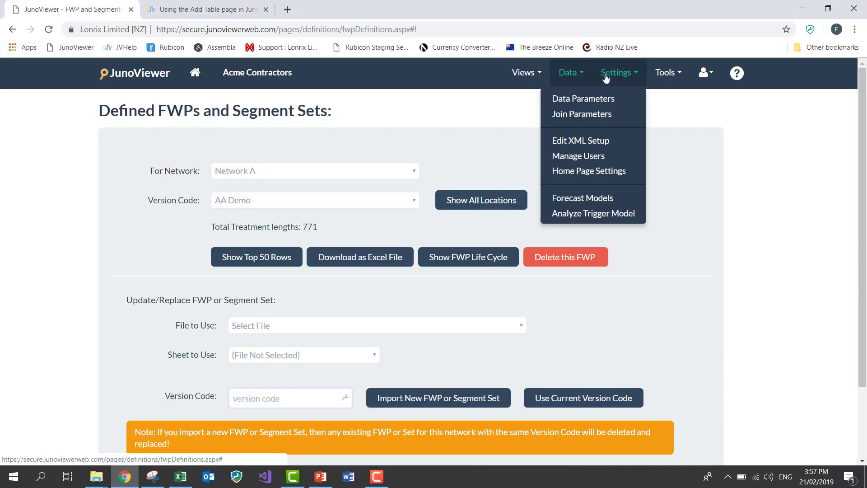
pyautogui.click(582, 115)
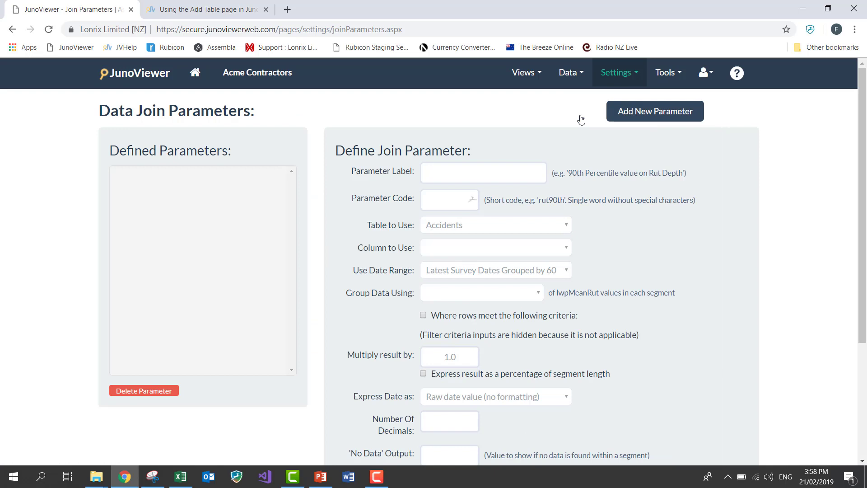
pyautogui.scroll(-1, 148, 325)
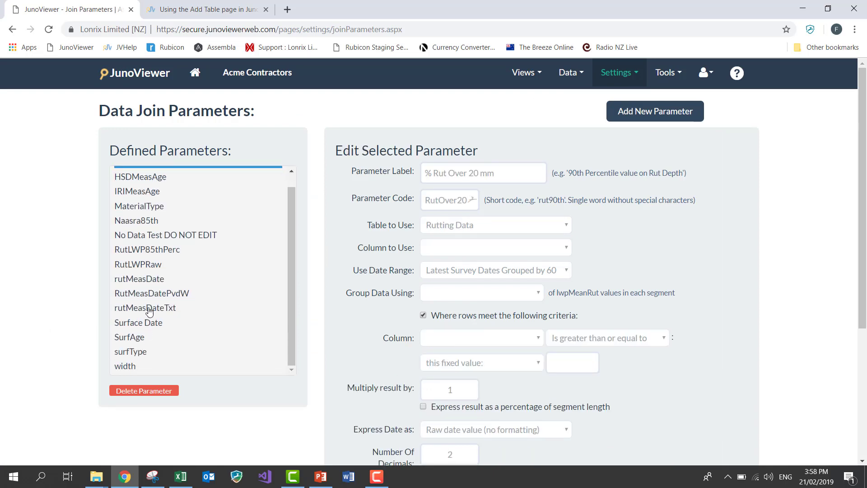
pyautogui.click(135, 251)
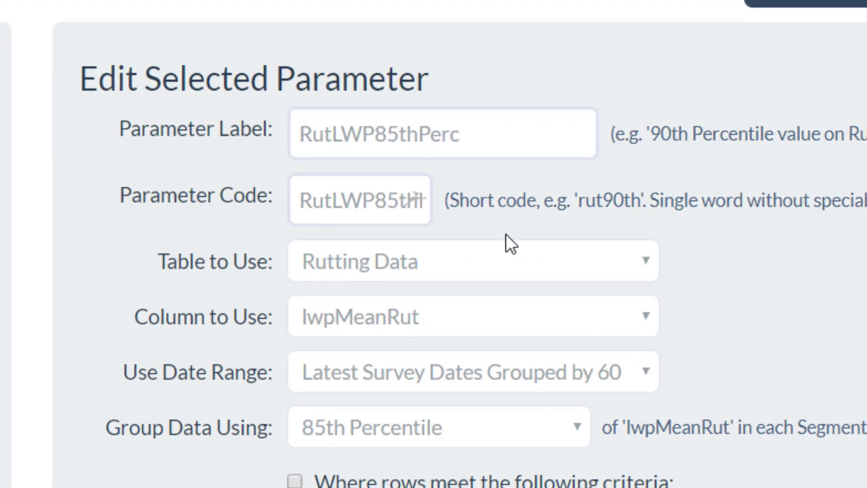
pyautogui.moveTo(296, 197); pyautogui.dragTo(456, 198)
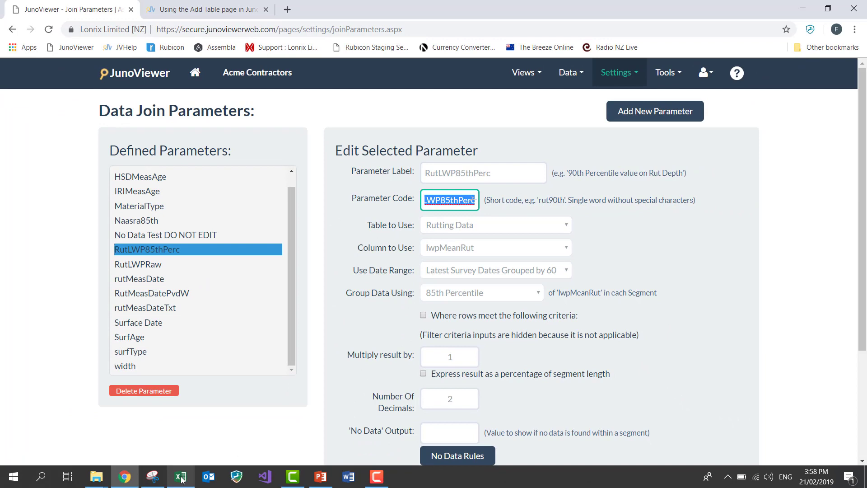
# - Return to the FWP workbook in Excel and examine the info_ prefix in the RutLWP85thPerc and SurfAge column headers
pyautogui.moveTo(182, 478)
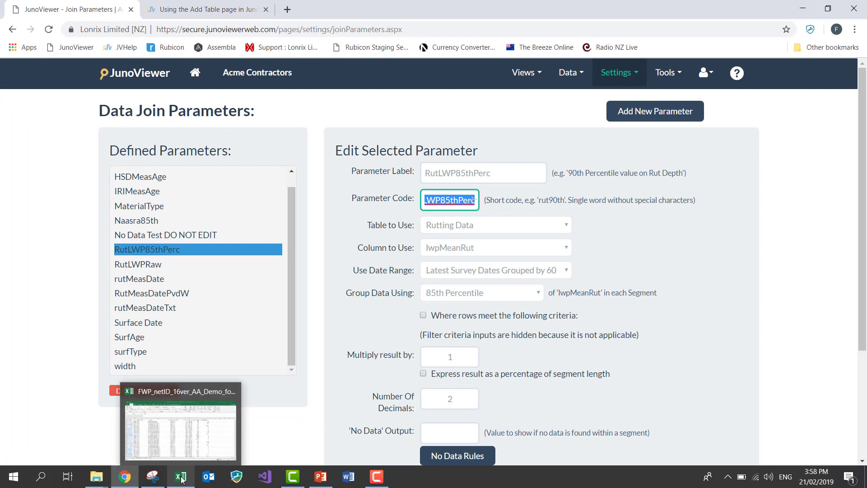
pyautogui.click(242, 403)
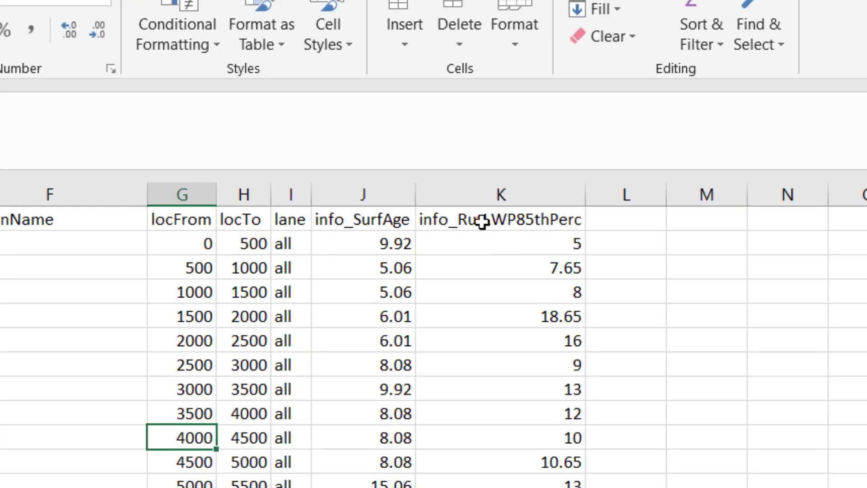
pyautogui.click(608, 150)
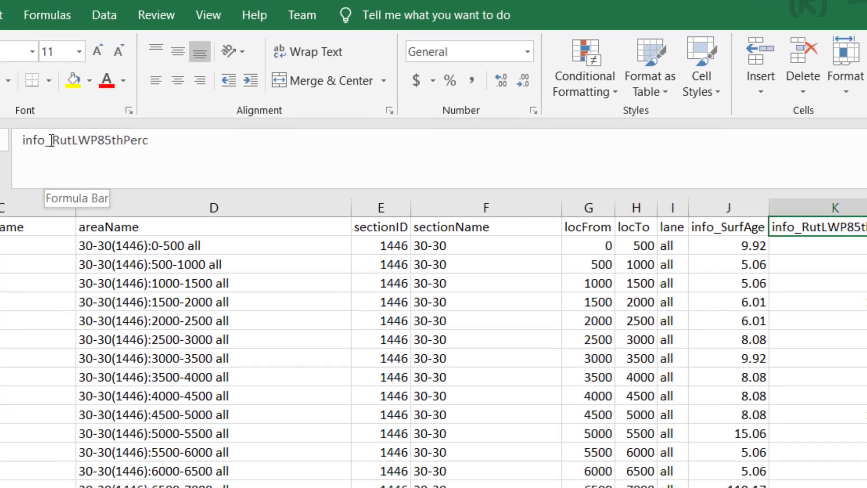
pyautogui.moveTo(58, 140); pyautogui.dragTo(22, 140)
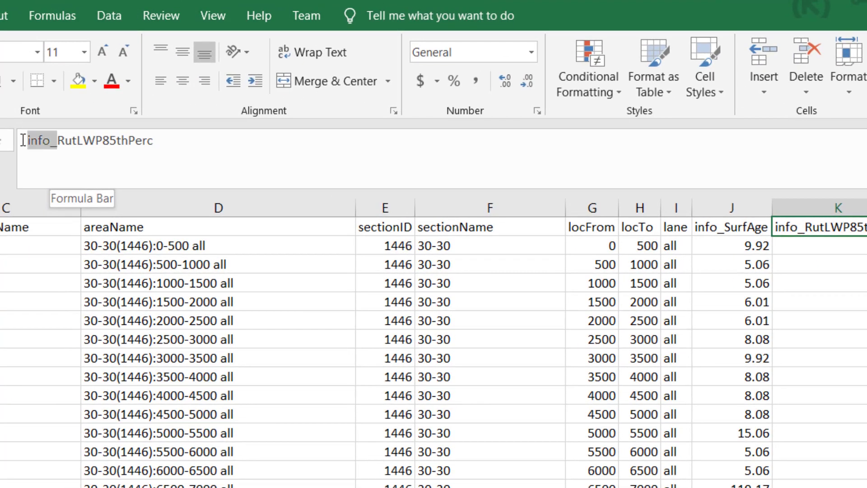
pyautogui.click(587, 315)
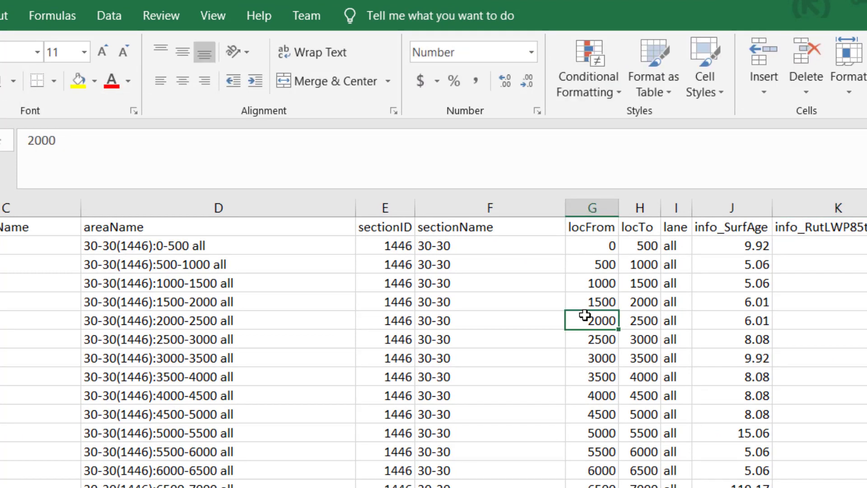
pyautogui.click(827, 227)
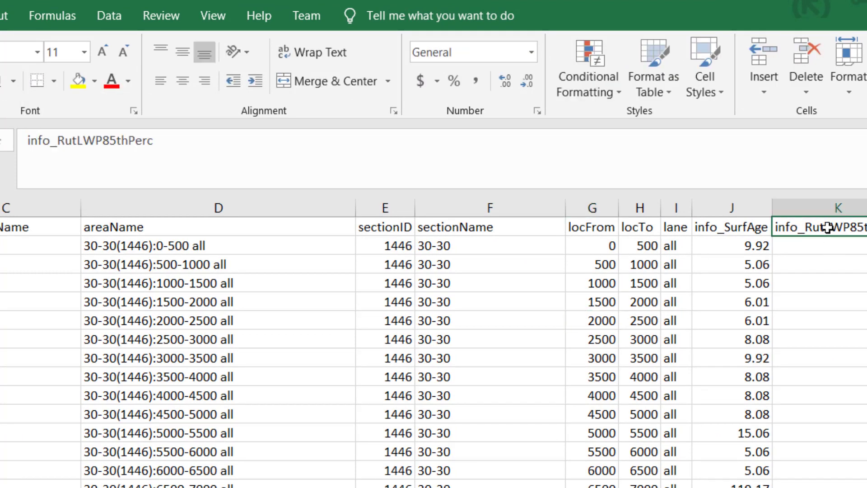
pyautogui.click(709, 226)
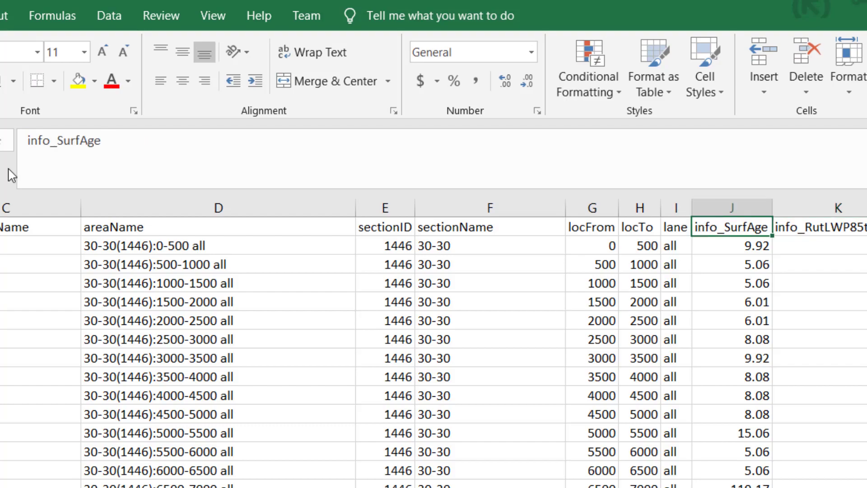
pyautogui.moveTo(28, 141); pyautogui.dragTo(60, 141)
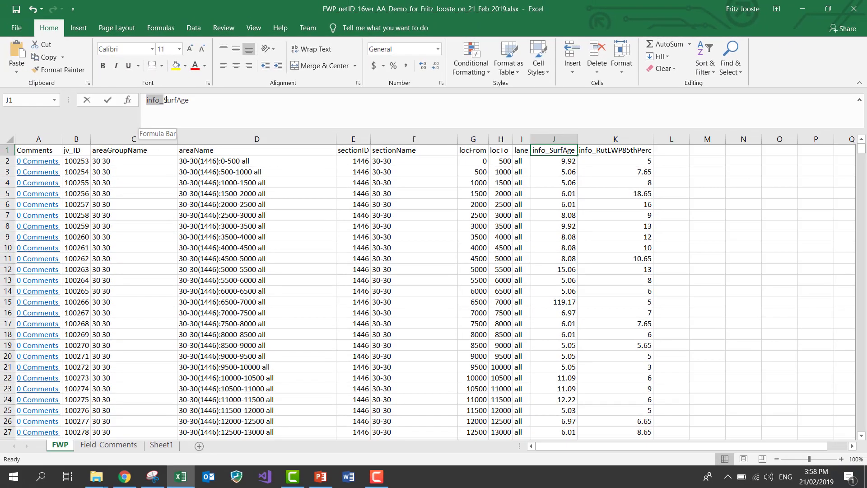
# - Review the joined surfacing age values in the info_SurfAge column from row 5 down to row 14
pyautogui.click(549, 193)
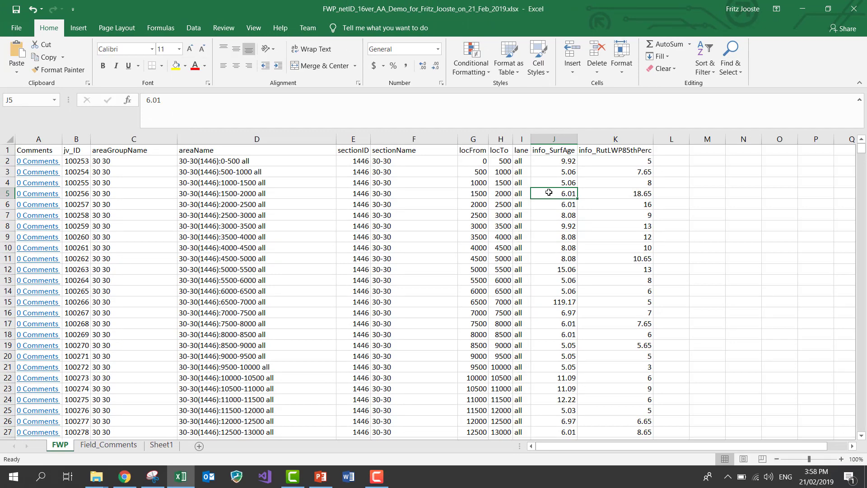
pyautogui.press('Down')
pyautogui.press('Down')
pyautogui.press('Down')
pyautogui.press('Down')
pyautogui.press('Down')
pyautogui.press('Down')
pyautogui.press('Down')
pyautogui.press('Down')
pyautogui.press('Down')
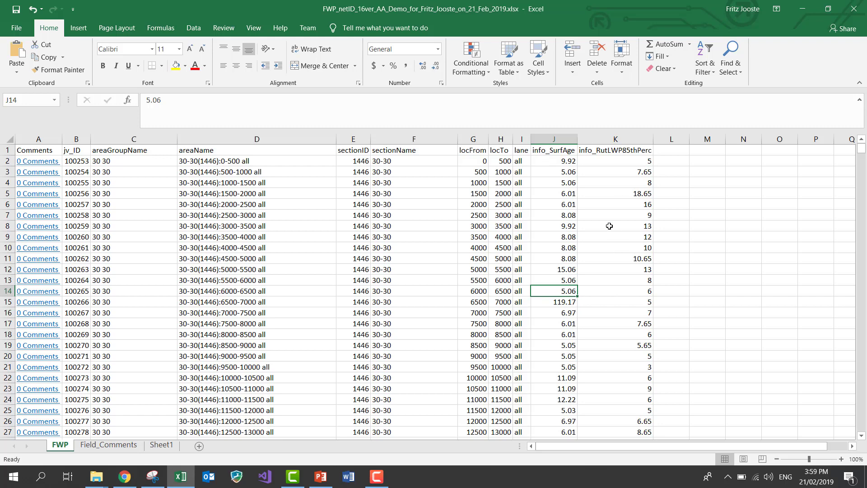
# - Check sample 85th percentile rutting values in the info_RutLWP85thPerc column, then switch to the PowerPoint presentation
pyautogui.click(647, 161)
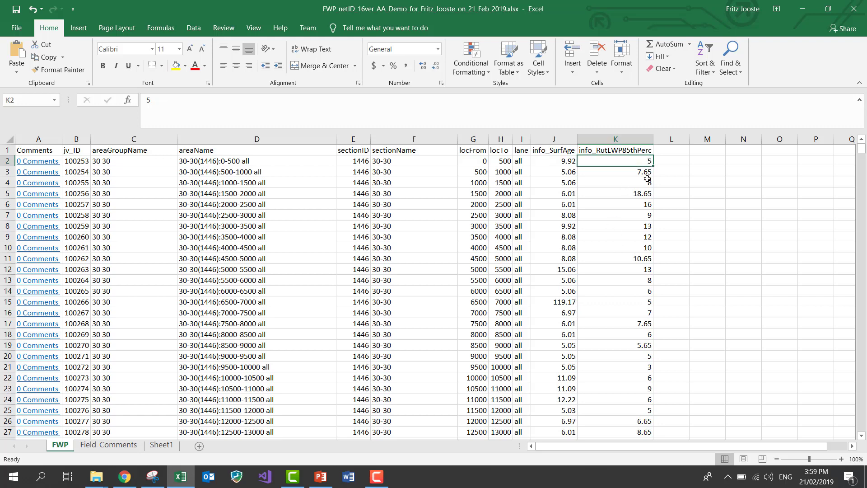
pyautogui.click(646, 179)
pyautogui.click(645, 221)
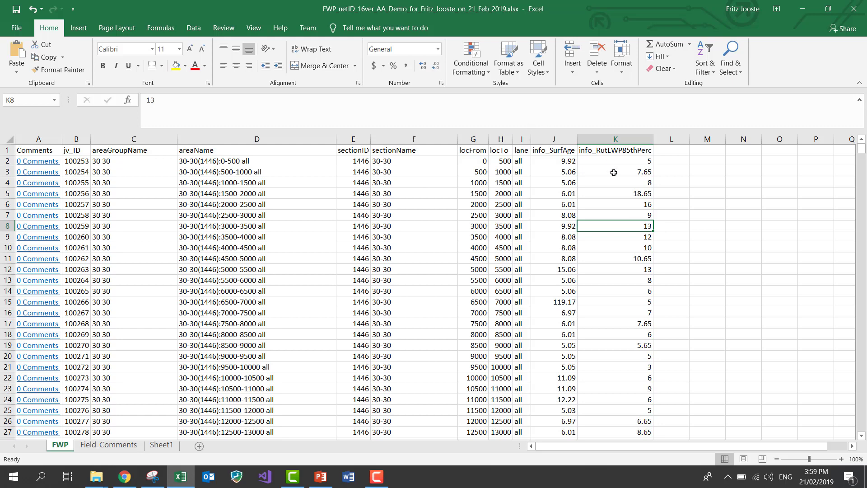
pyautogui.click(321, 476)
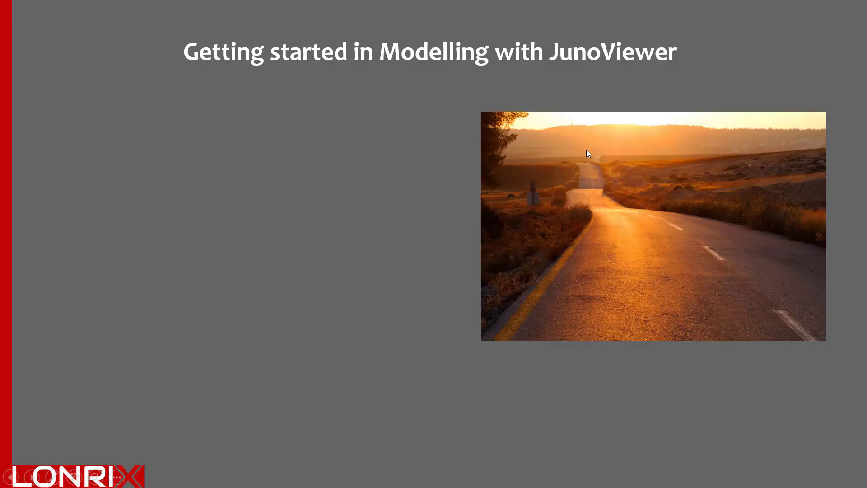